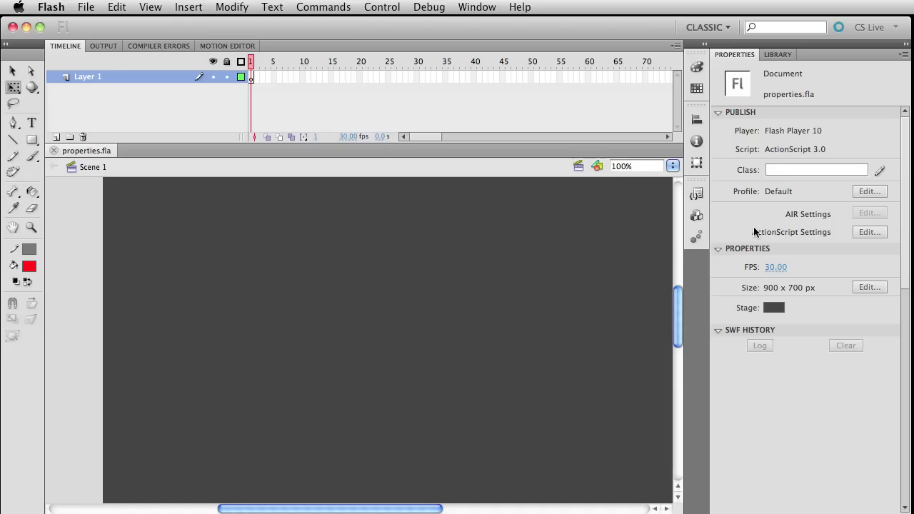
Step: Switch to QuickTime Player to view the Actionscript3_basics.mov reference video
key("super+Tab")
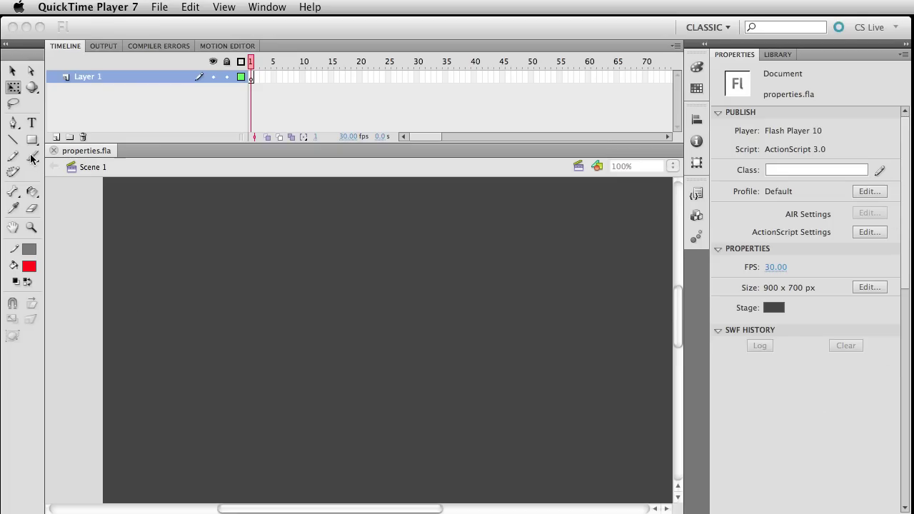
Step: Bring the Flash window with properties.fla back to the front
left_click(907, 195)
left_click_drag(905, 221, 898, 336)
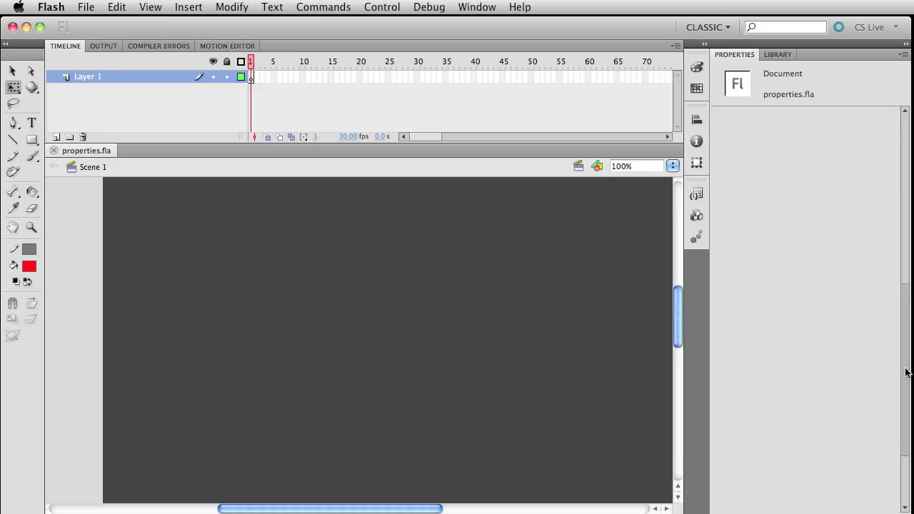
left_click_drag(908, 371, 911, 175)
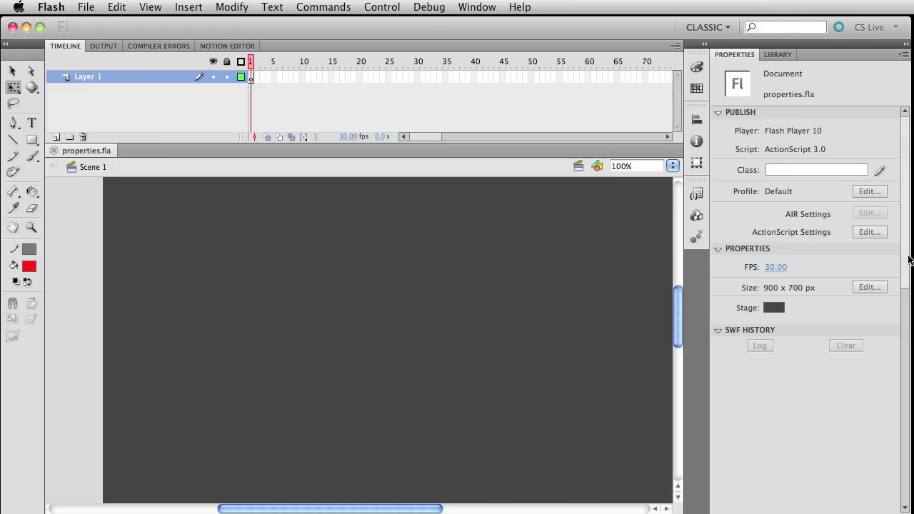
left_click_drag(908, 261, 894, 238)
Step: Scroll the Properties panel and collapse, then re-expand, its Properties section
scroll(903, 143, "down", 5)
scroll(910, 145, "up", 5)
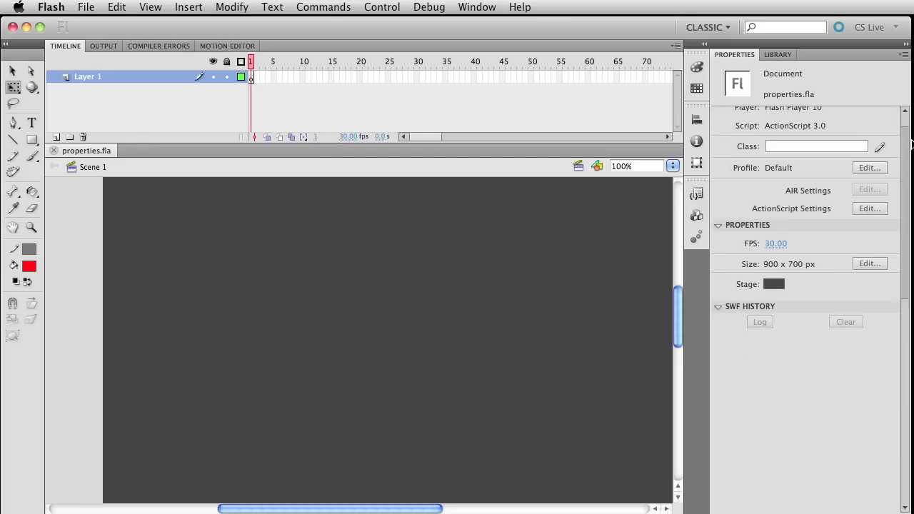
scroll(911, 145, "up", 2)
left_click(719, 248)
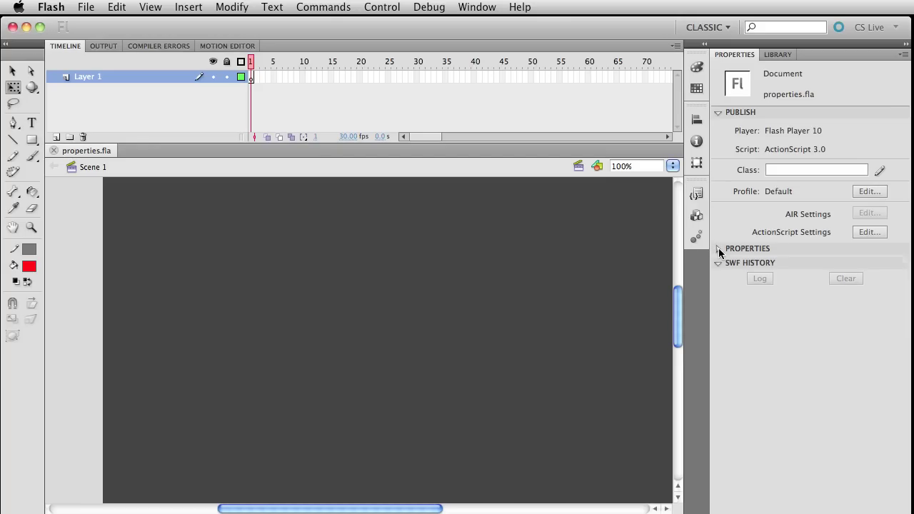
left_click(718, 248)
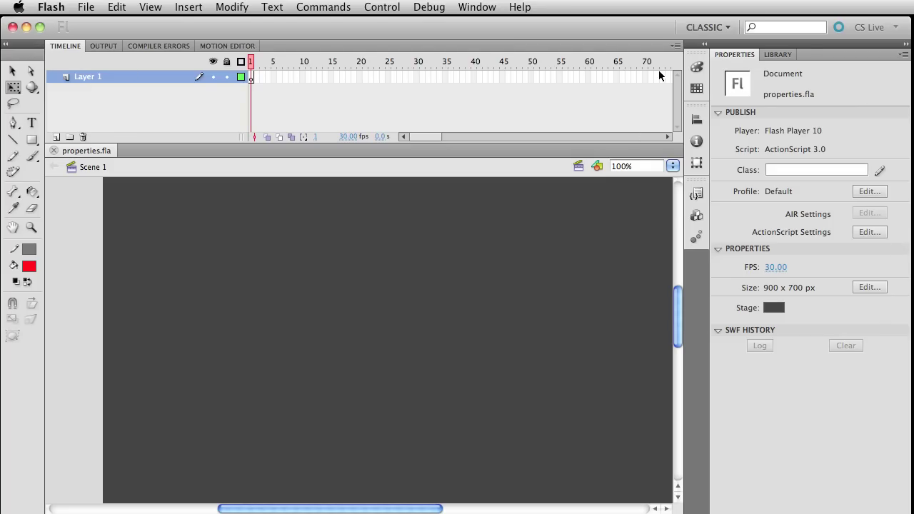
left_click(717, 28)
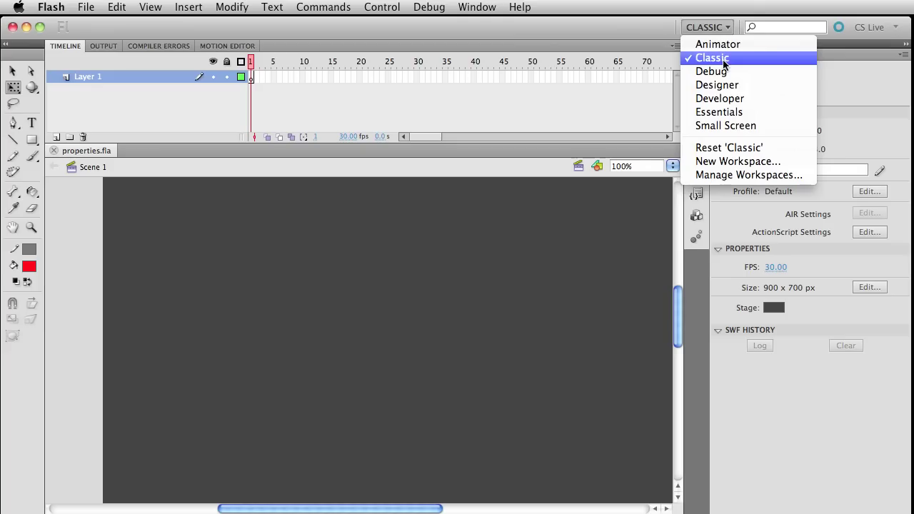
left_click(647, 27)
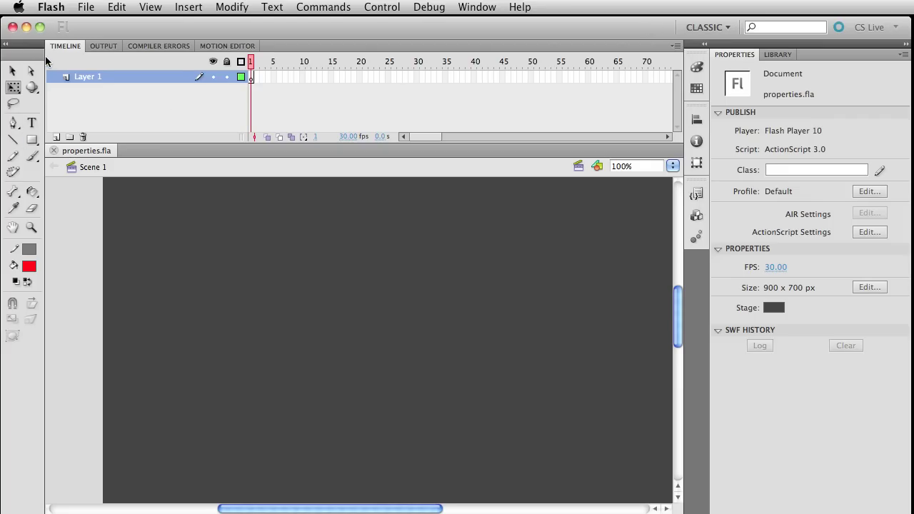
mouse_move(45, 57)
left_mouse_down()
mouse_move(16, 57)
mouse_move(38, 57)
left_mouse_up()
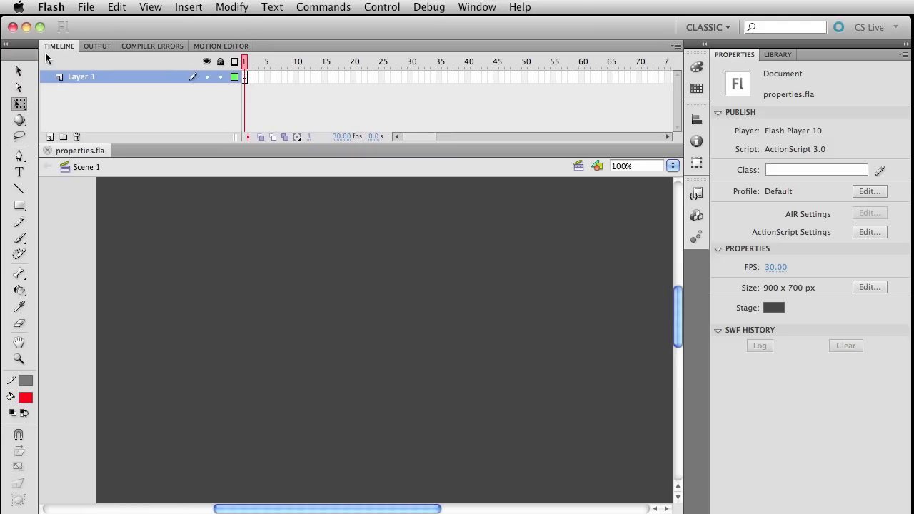
left_click_drag(38, 55, 42, 55)
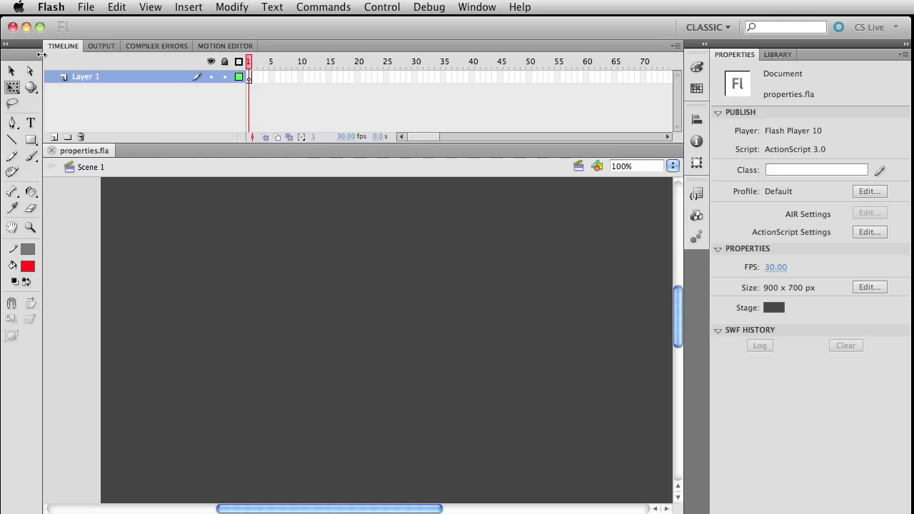
left_click(50, 7)
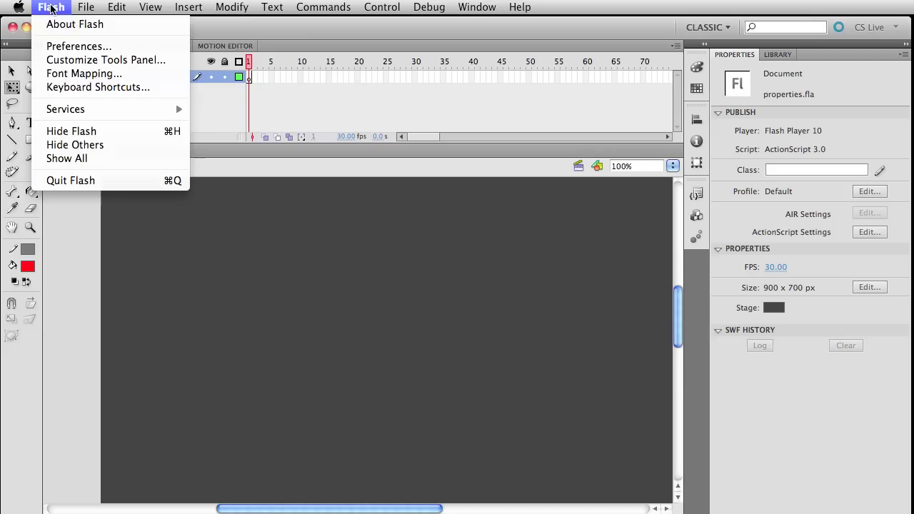
left_click(65, 45)
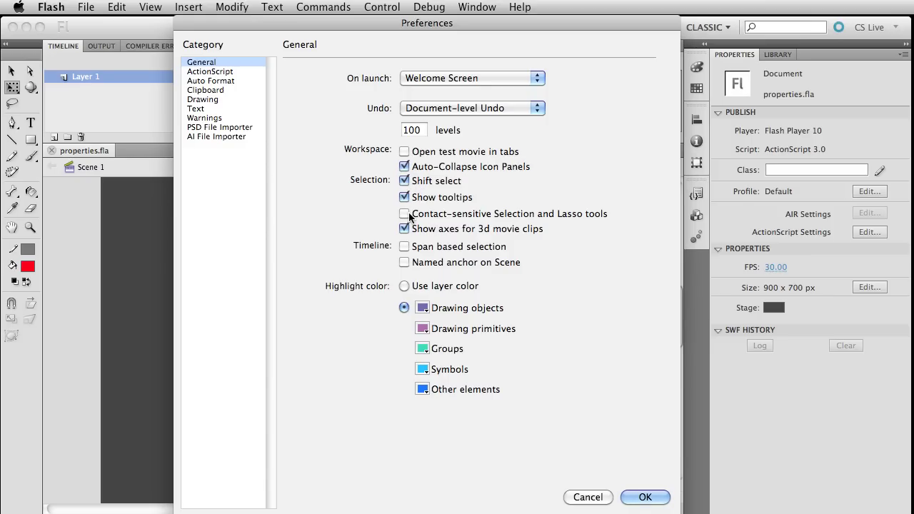
left_click(638, 496)
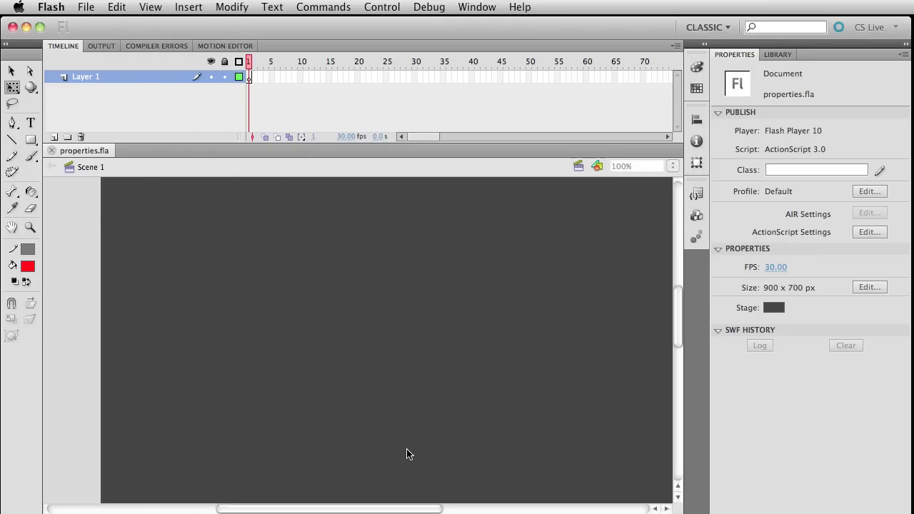
Step: Draw a cyan rectangle in the stage's upper left with the Rectangle tool
left_click(31, 140)
left_click(30, 270)
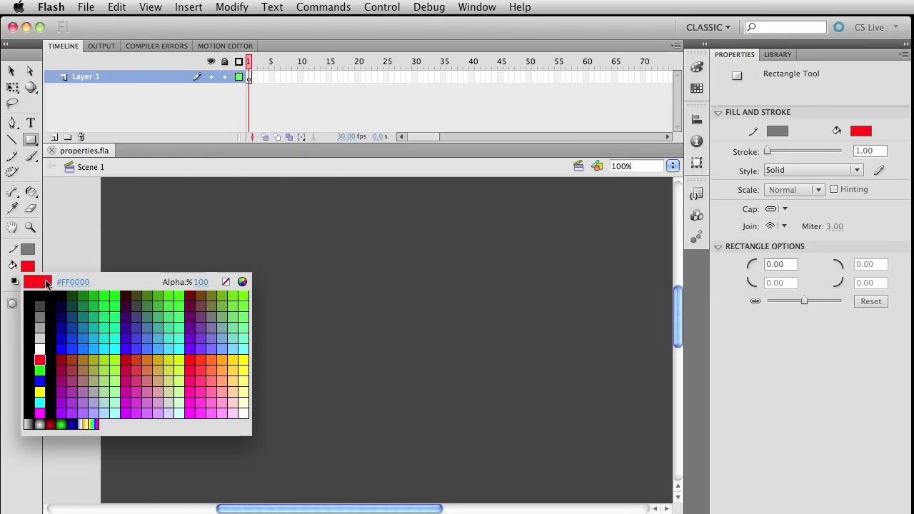
left_click(184, 338)
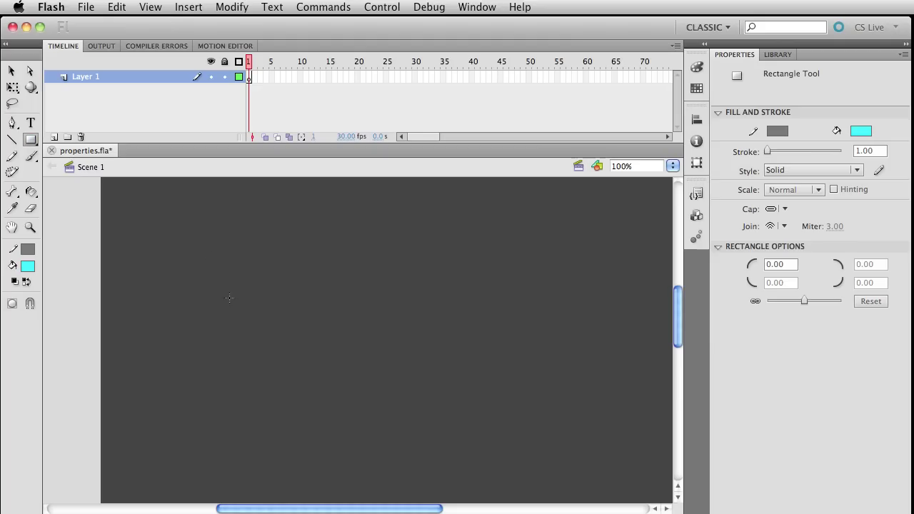
left_click_drag(213, 258, 293, 298)
Step: Select the whole rectangle and convert it into the movie clip Symbol 1
left_click(11, 71)
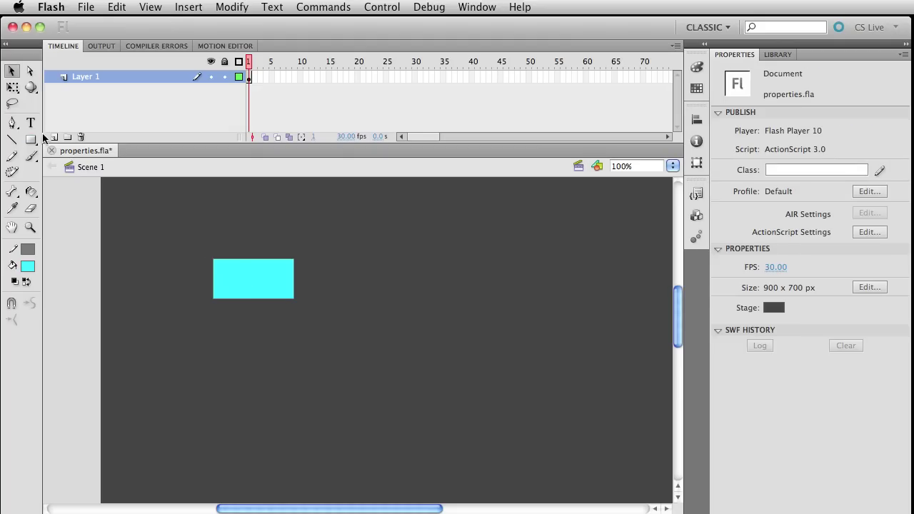
left_click_drag(193, 228, 463, 369)
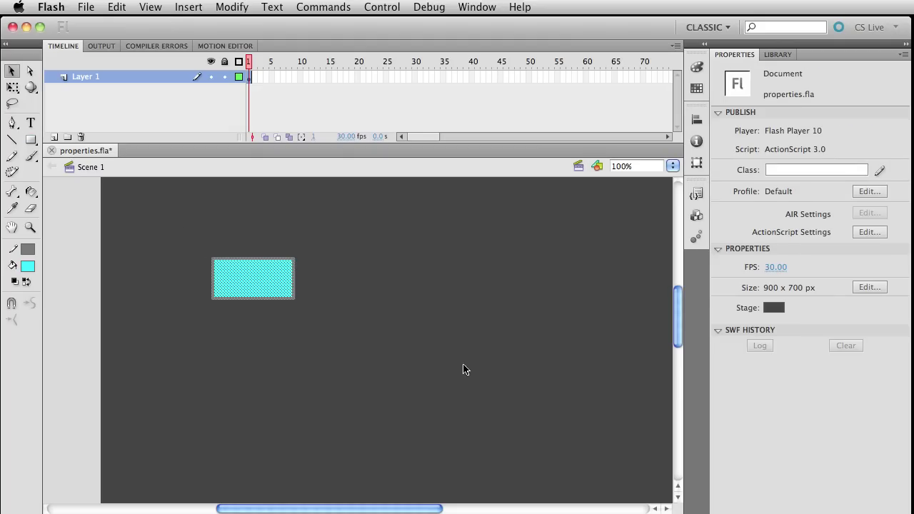
left_click(242, 6)
key("Escape")
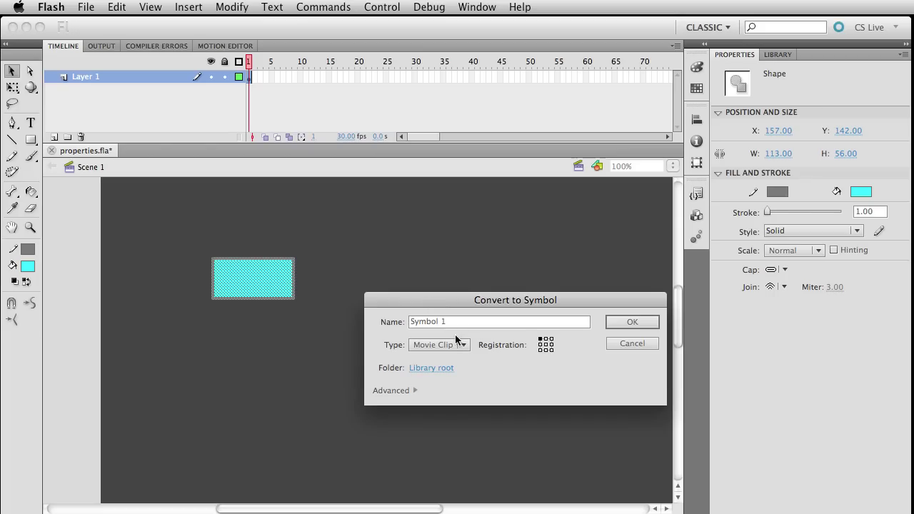
left_click(619, 323)
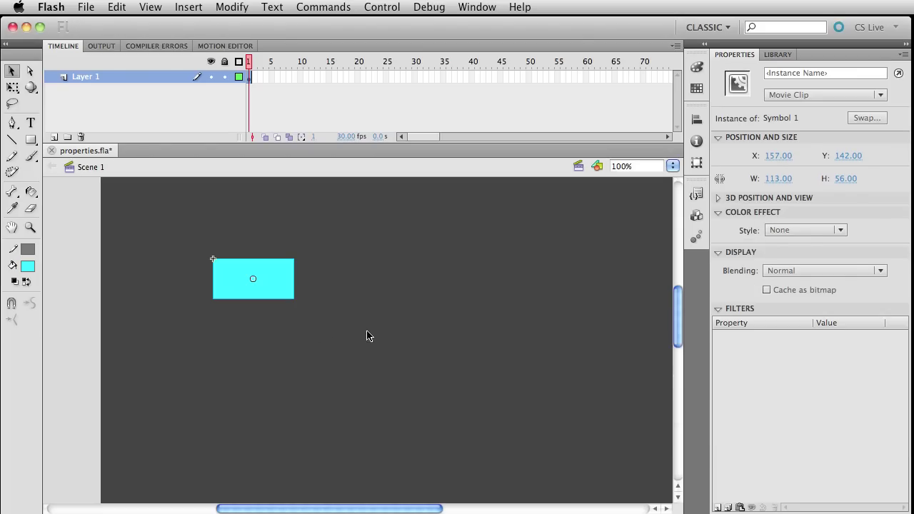
Step: Practise marquee-selecting the Symbol 1 instance, then delete it from the stage
left_click_drag(478, 397, 246, 204)
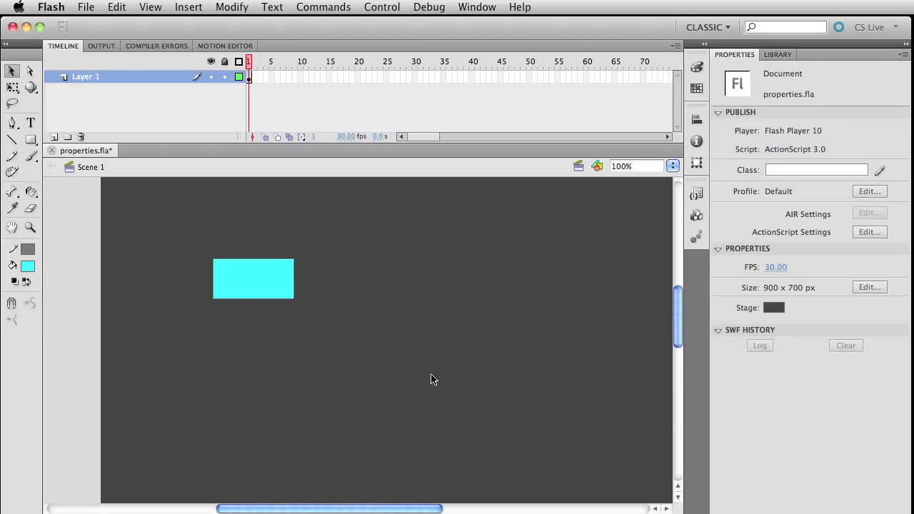
left_click_drag(511, 227, 185, 312)
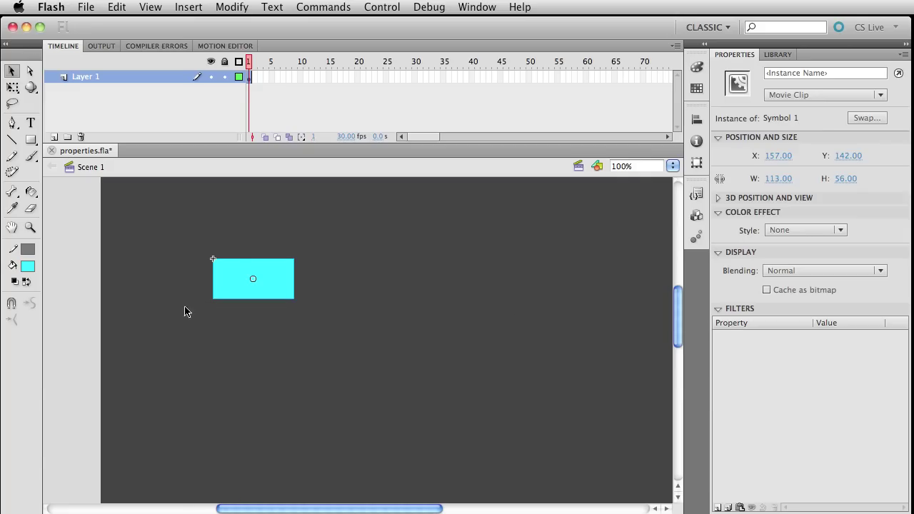
left_click(348, 385)
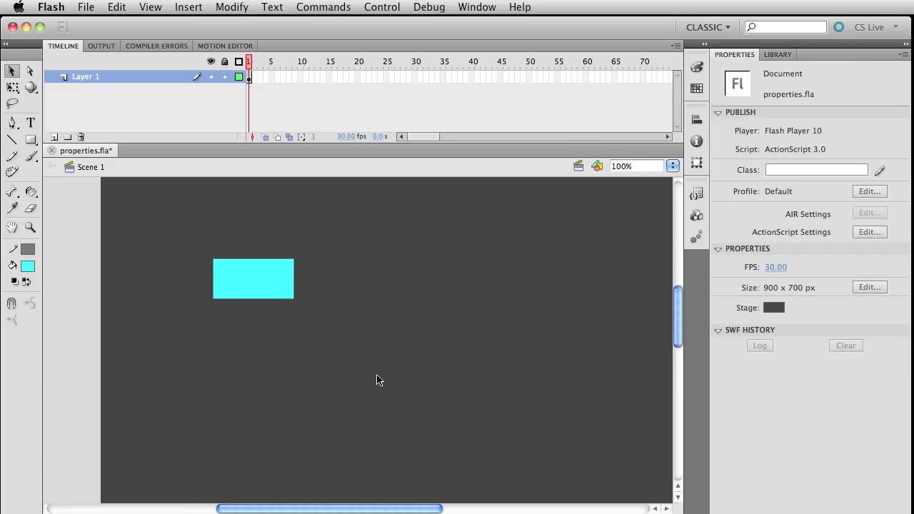
left_click_drag(377, 375, 265, 285)
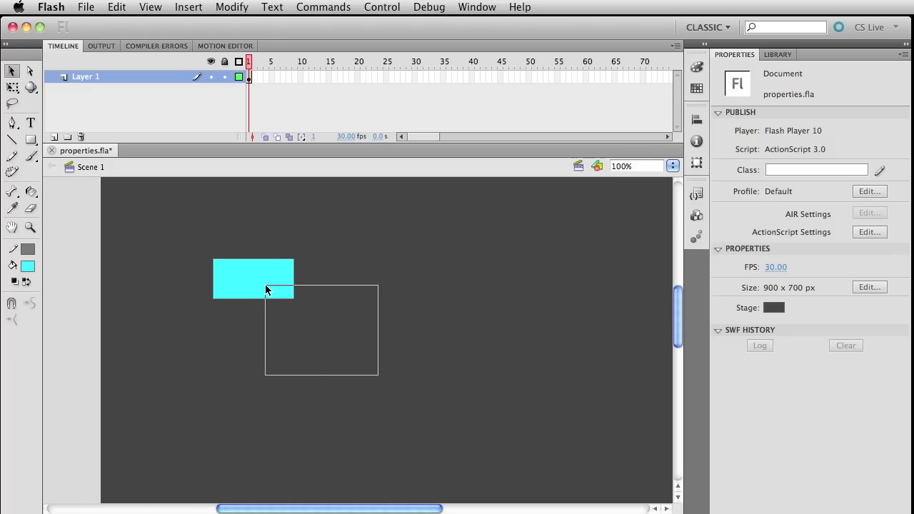
left_click_drag(265, 288, 322, 327)
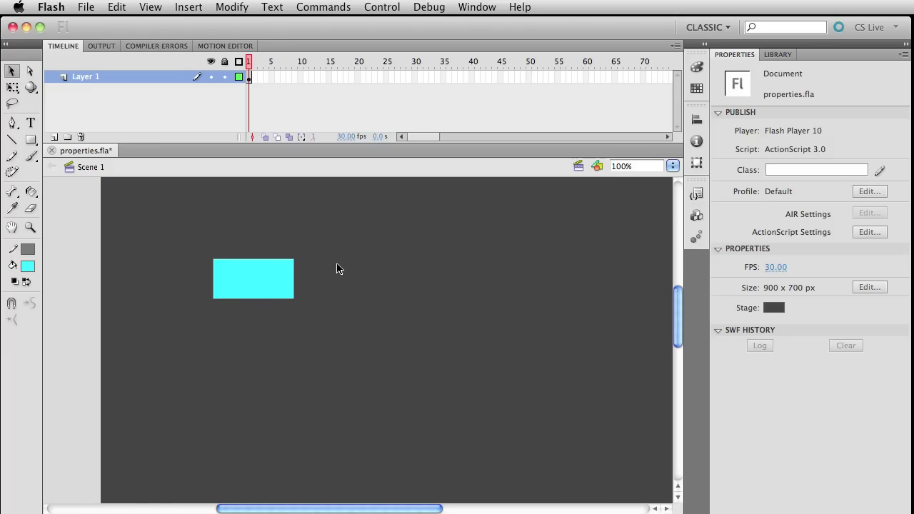
left_click_drag(344, 346, 184, 232)
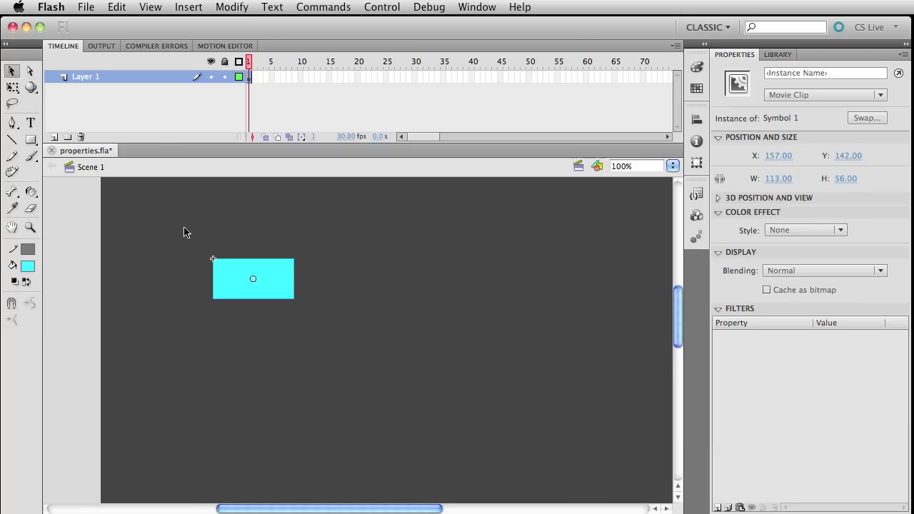
left_click_drag(159, 219, 307, 331)
key("Delete")
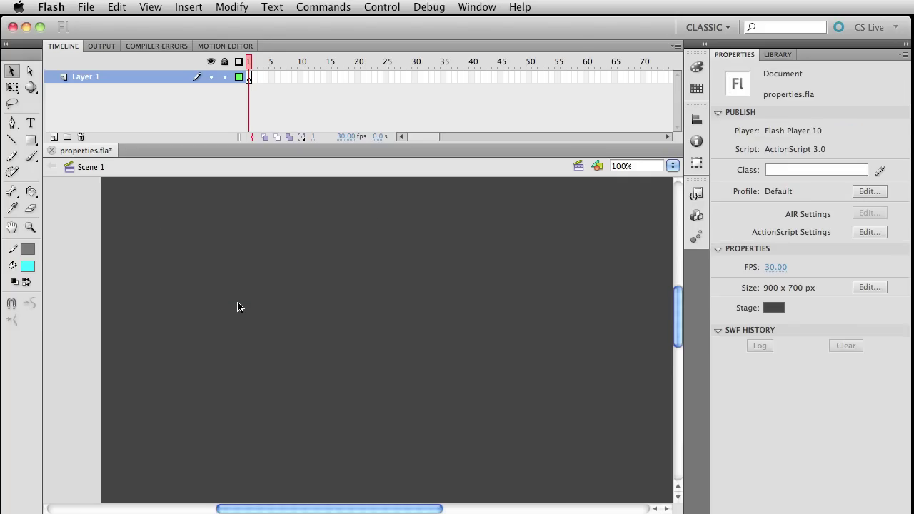
left_click(52, 6)
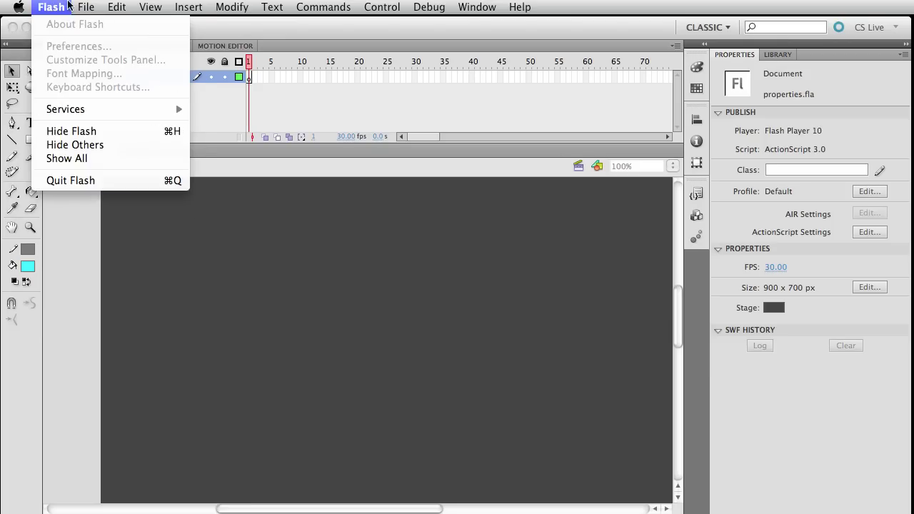
Step: Review the ActionScript preferences (tab size 4, code hints on) and close the Preferences dialog
left_click(68, 5)
left_click(49, 7)
left_click(152, 209)
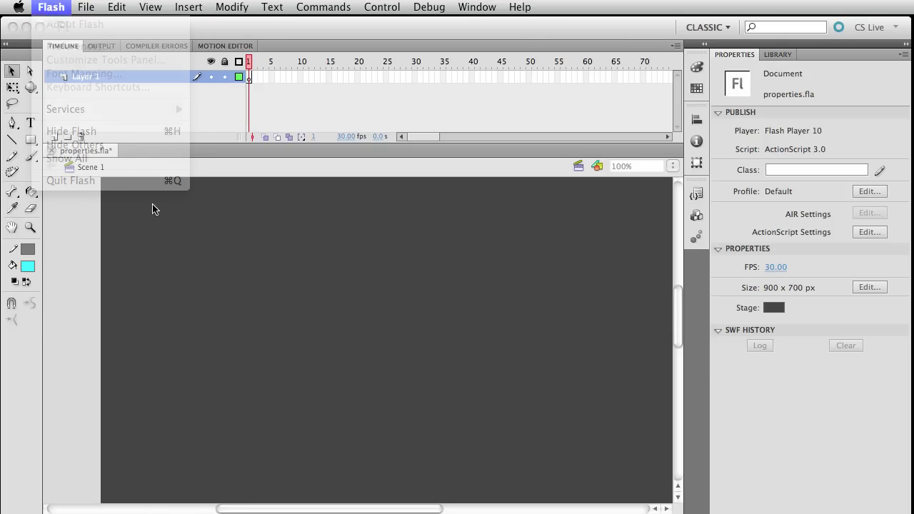
left_click(51, 7)
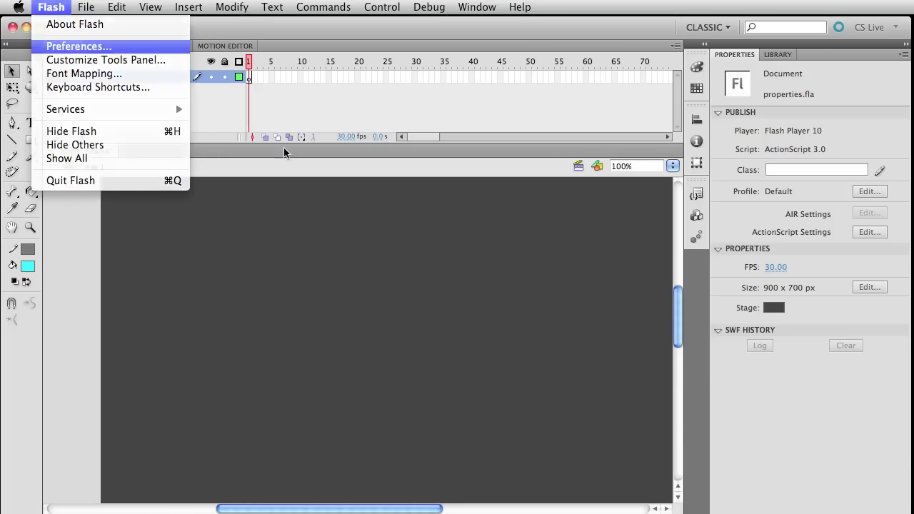
key("Return")
left_click_drag(749, 326, 230, 24)
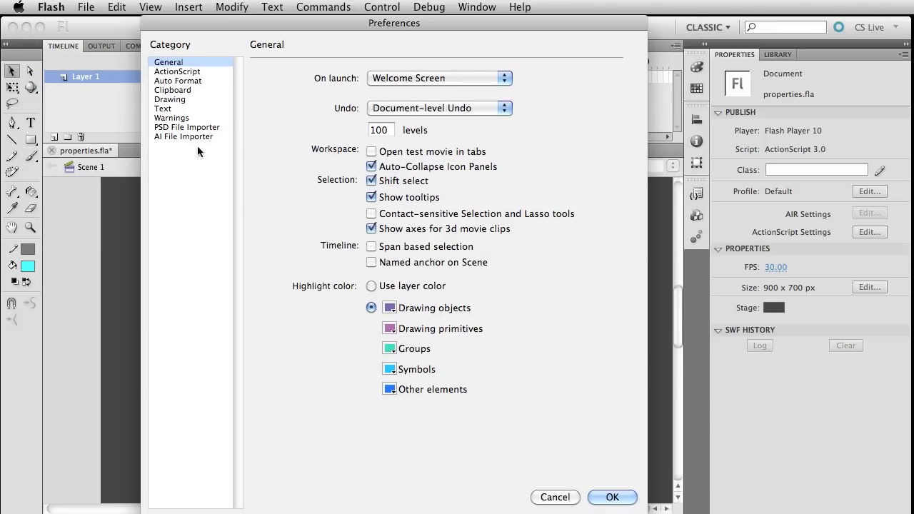
left_click(180, 72)
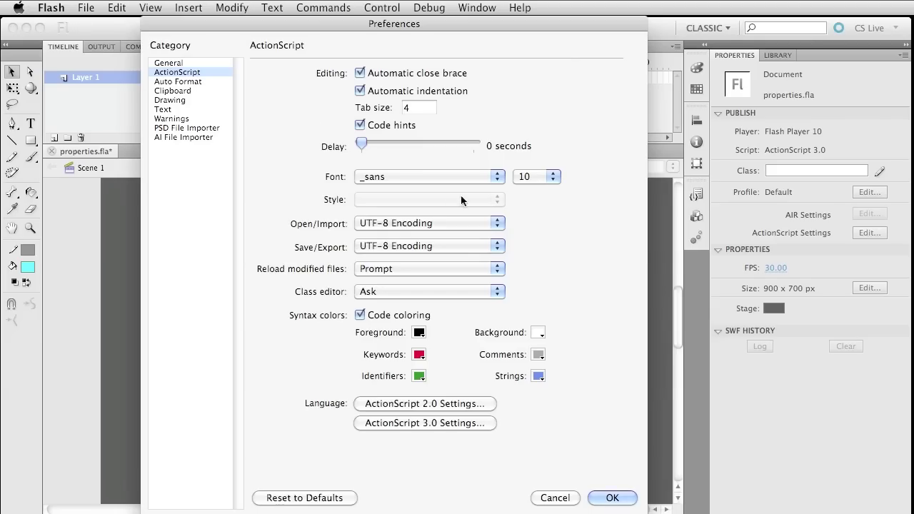
key("Return")
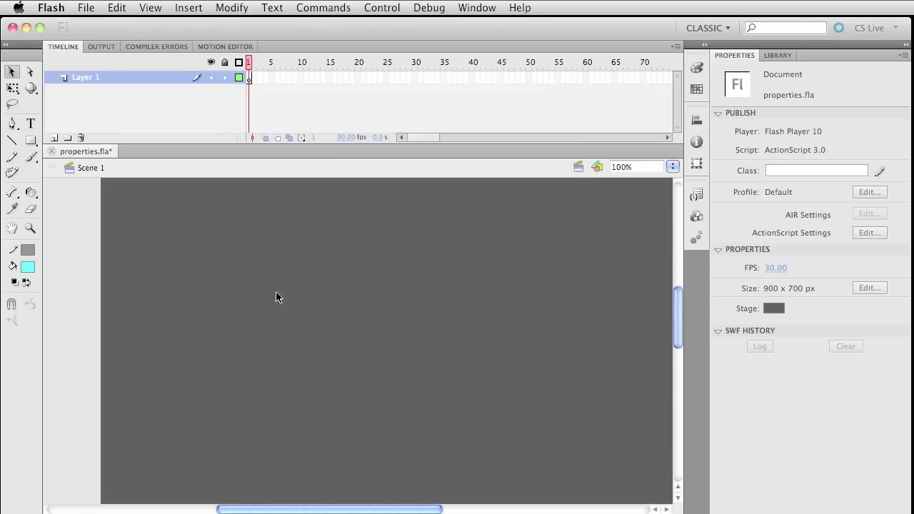
Step: Drag two Symbol 1 instances from the Library onto the stage
key("q")
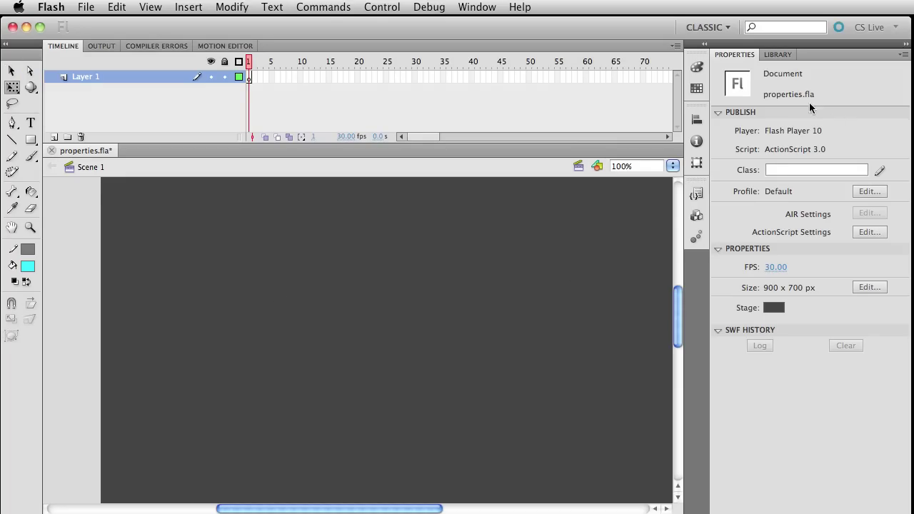
left_click(778, 55)
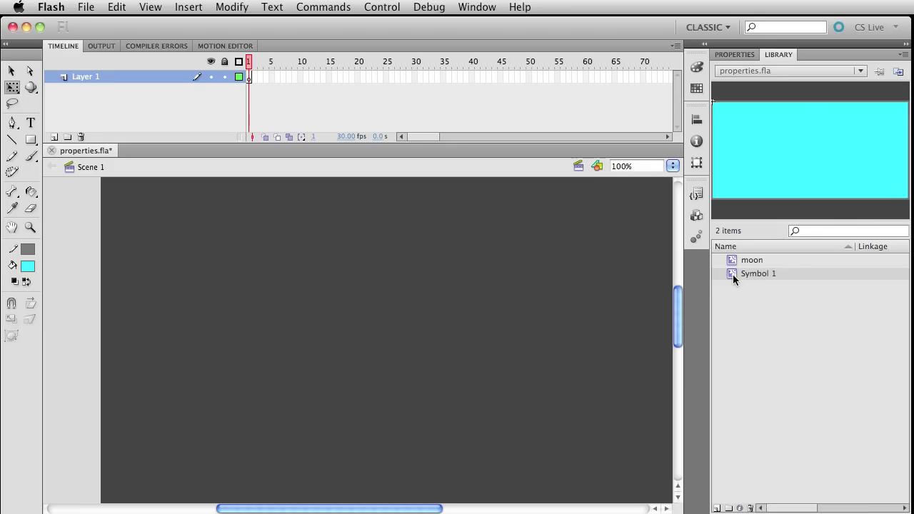
left_click_drag(733, 278, 401, 278)
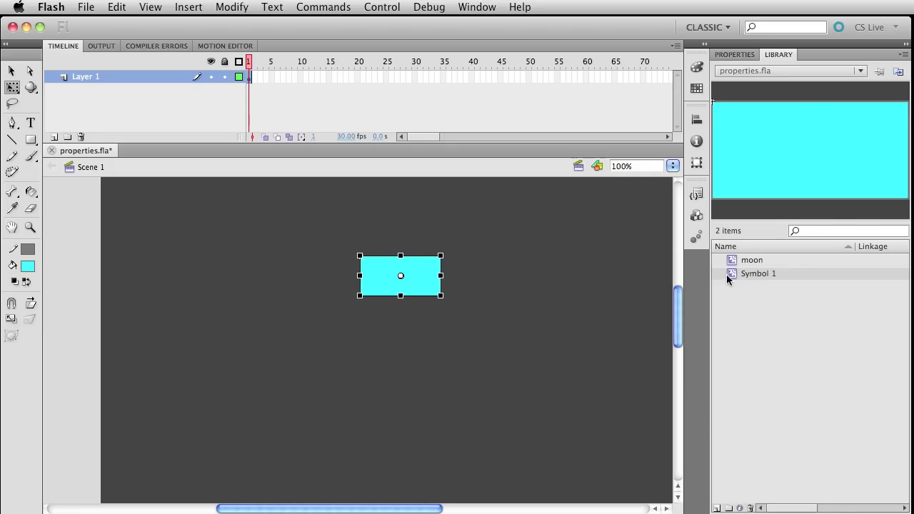
left_click_drag(726, 274, 468, 330)
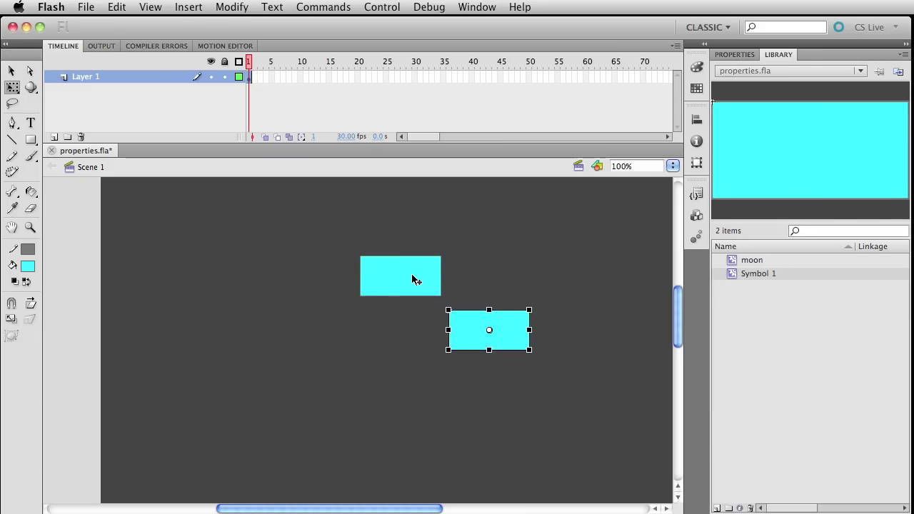
Step: Edit Symbol 1 in place, delete part of its cyan fill, then undo the deletion
left_click(412, 279)
double_click(377, 286)
left_click(357, 301)
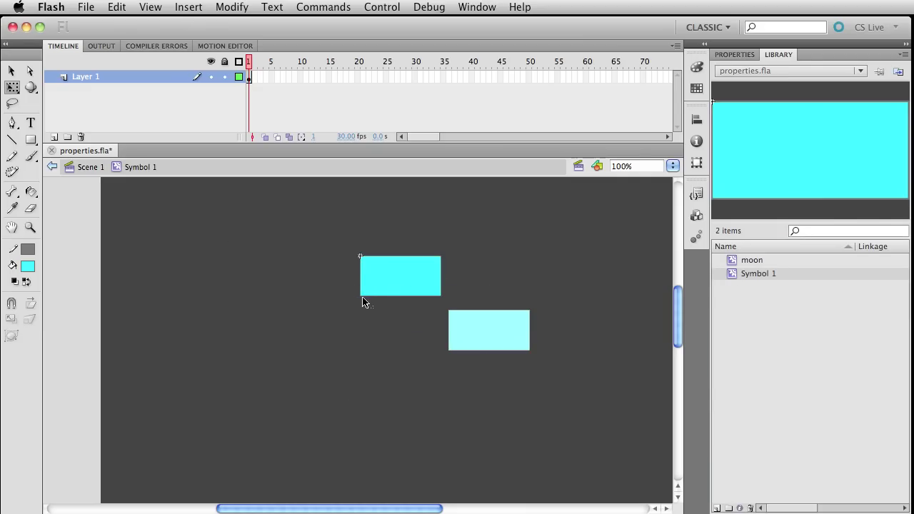
left_click_drag(297, 330, 414, 209)
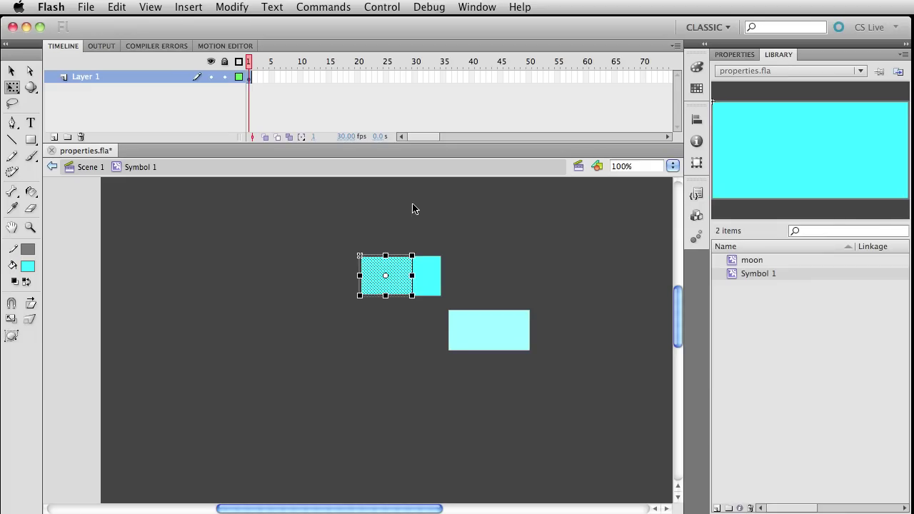
key("Delete")
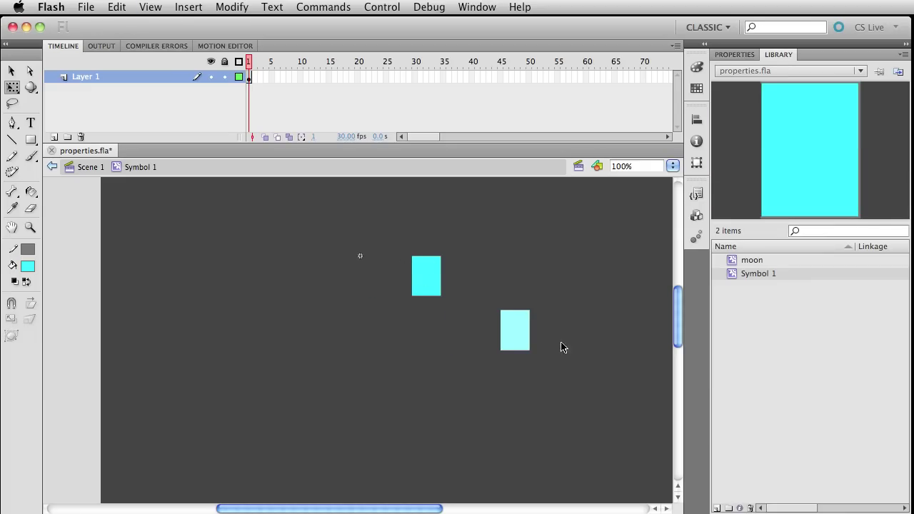
key("super+z")
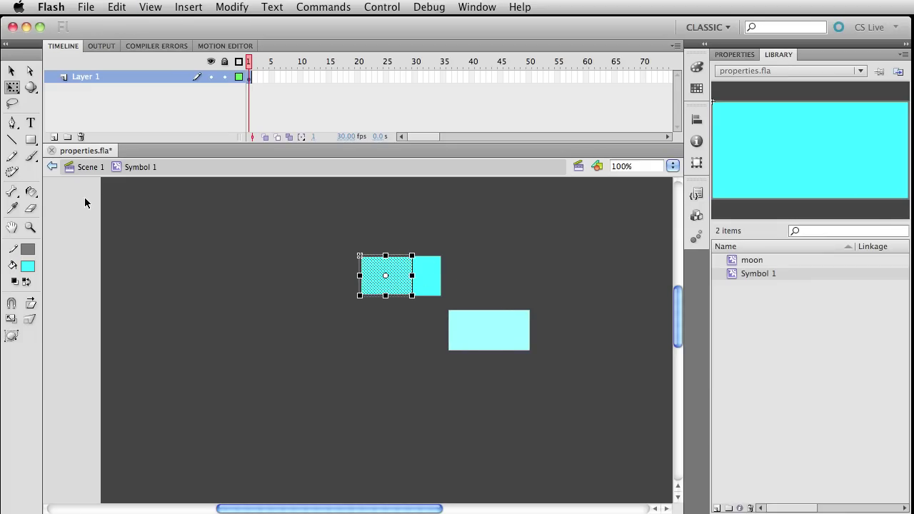
Step: Return to Scene 1 and delete both cyan instances
left_click(93, 174)
left_click_drag(304, 217, 586, 373)
key("Delete")
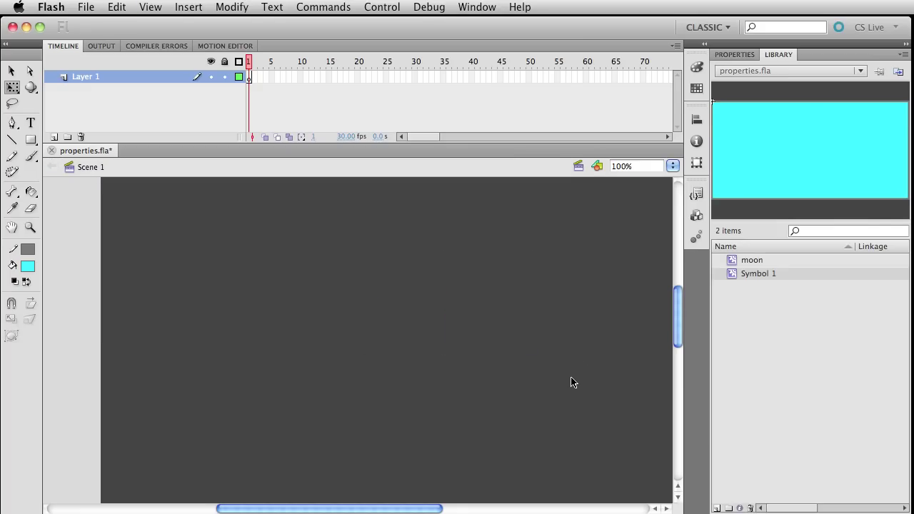
Step: Undo the deletion to restore both Symbol 1 instances, then dismiss the Modify > Symbol commands unused
key("super+z")
left_click(553, 399)
left_click(494, 346)
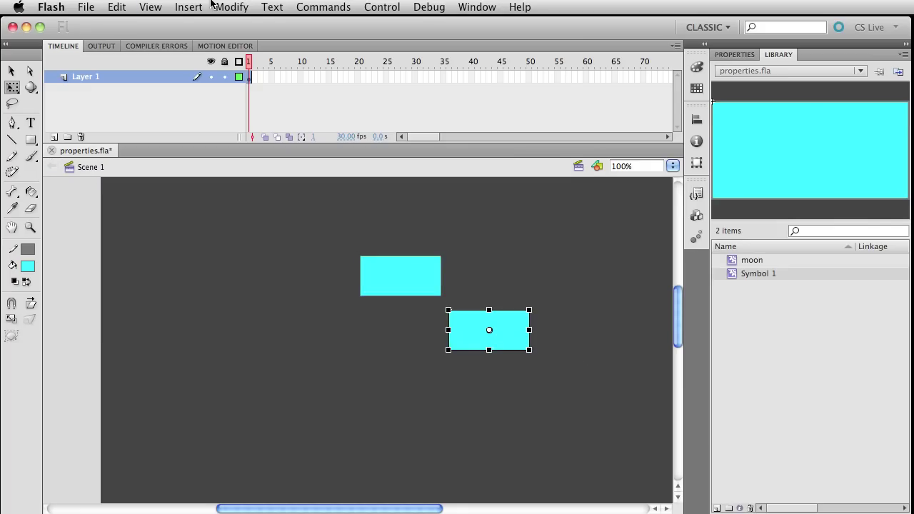
left_click(233, 7)
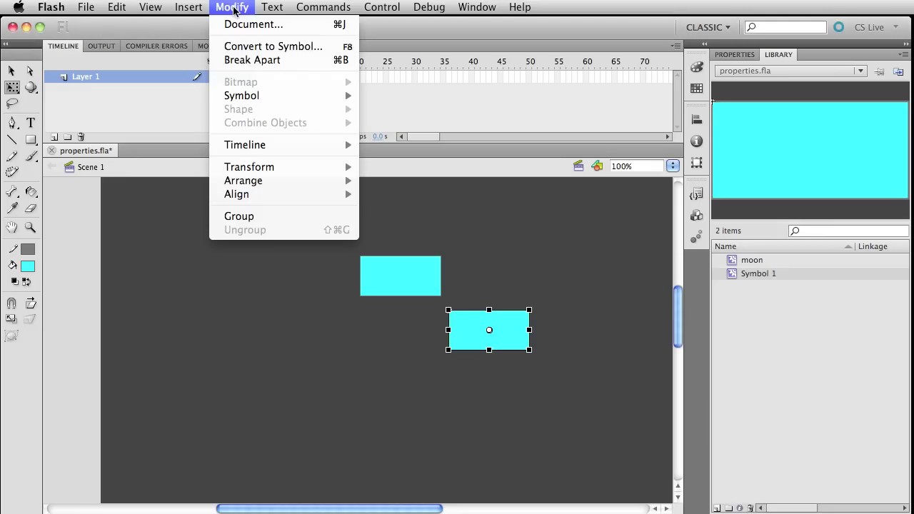
mouse_move(255, 95)
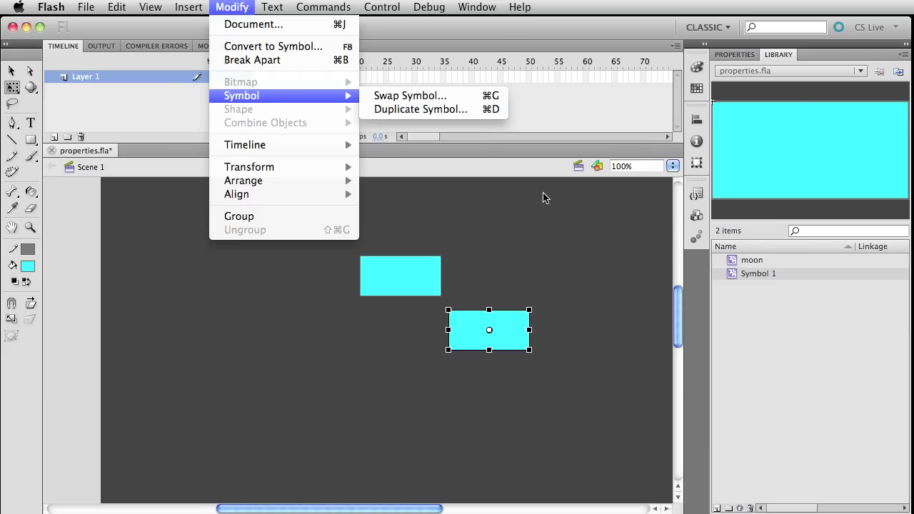
key("Escape")
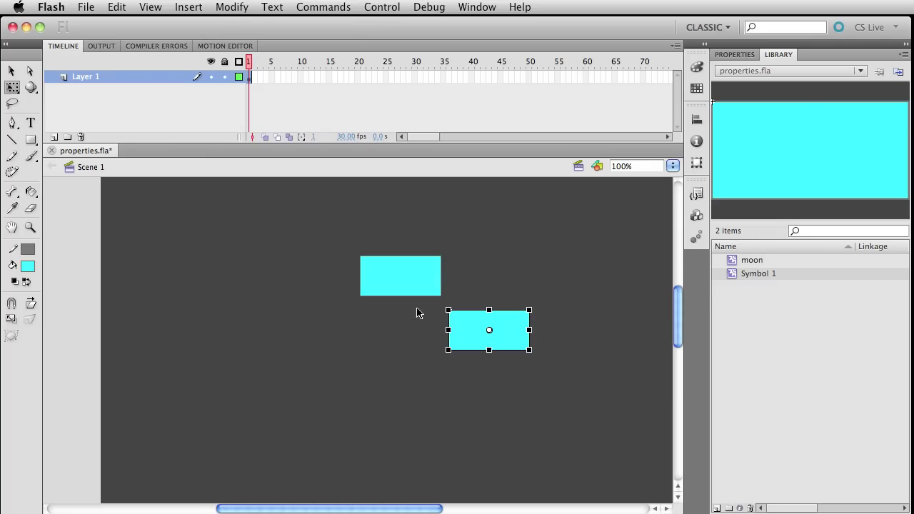
Step: Delete both cyan rectangles and place a moon instance from the Library on the stage
left_click_drag(307, 234, 656, 430)
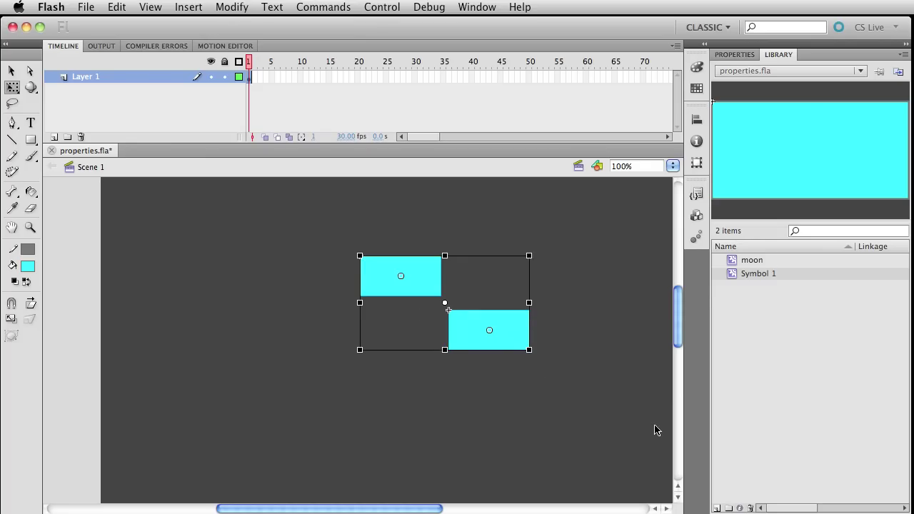
key("Delete")
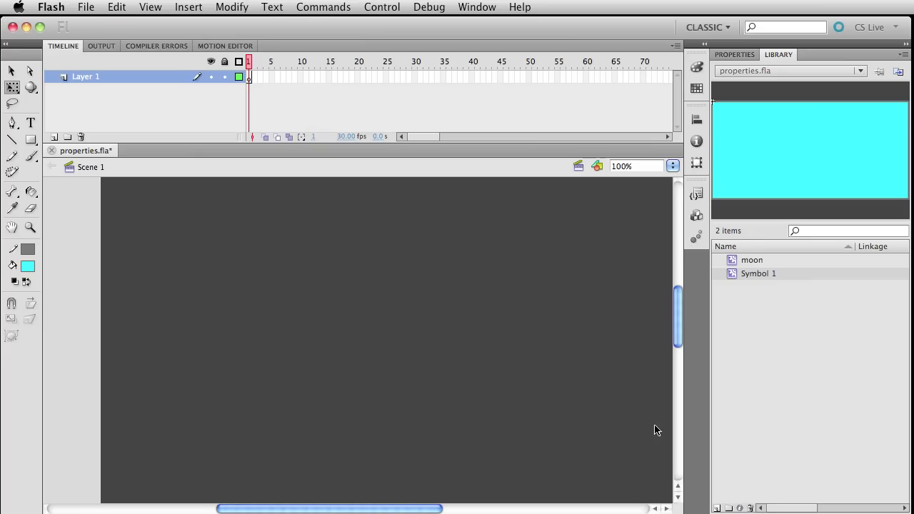
left_click(742, 262)
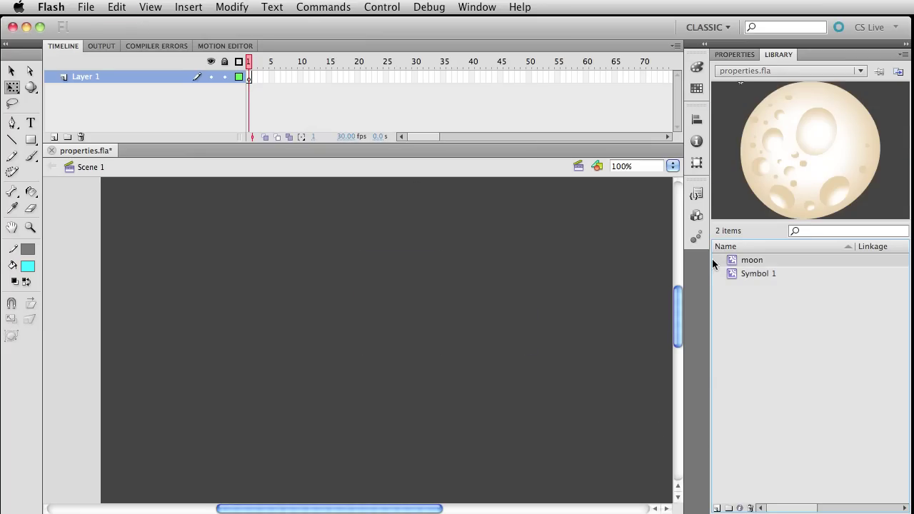
left_click_drag(733, 263, 329, 272)
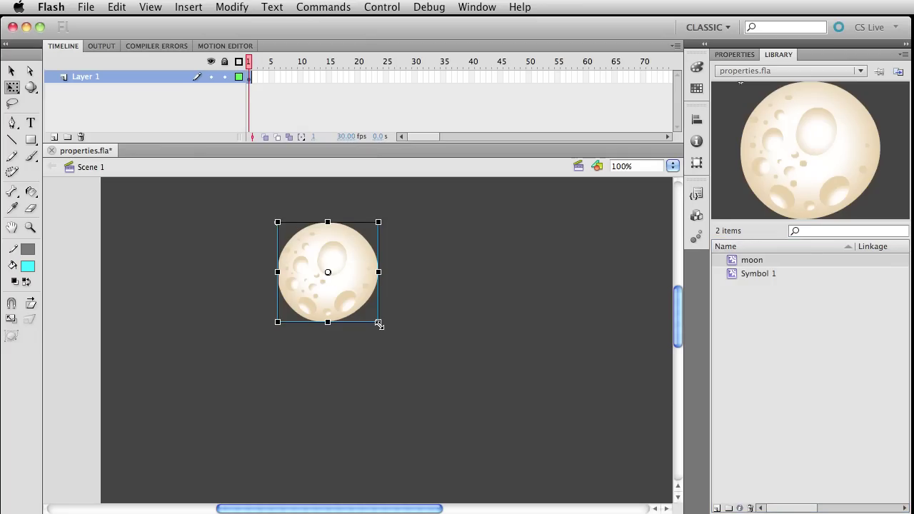
Step: Enlarge the moon instance and move it further left on the stage
left_click_drag(378, 322, 391, 333)
key("v")
left_click_drag(376, 290, 292, 287)
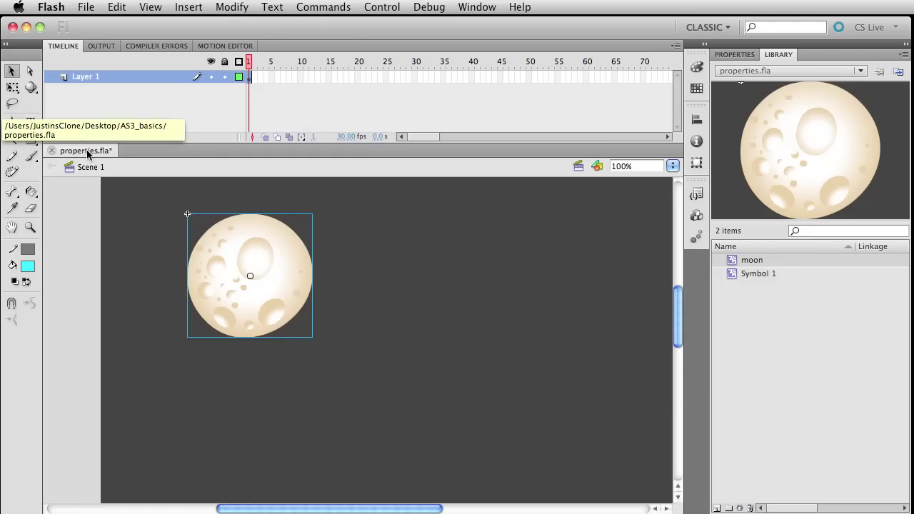
Step: Try rotating, transforming and moving the moon, undo each change, and save properties.fla
key("q")
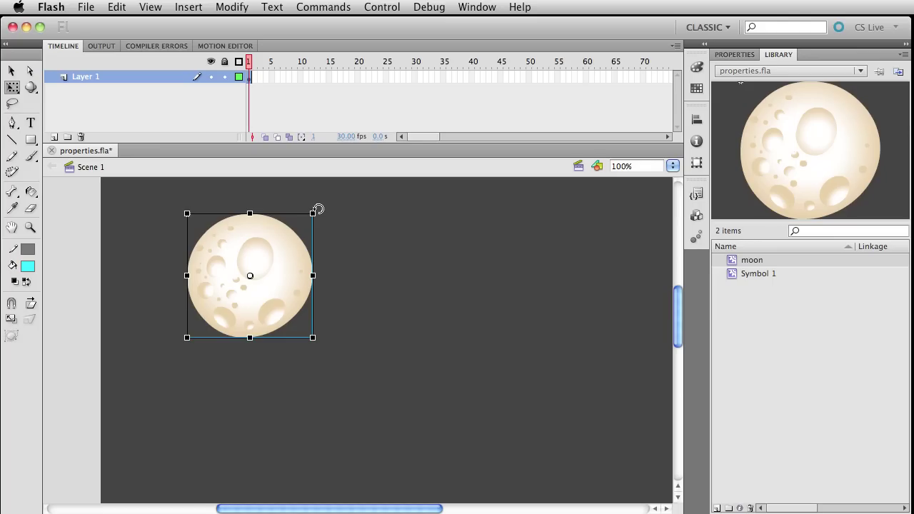
left_click_drag(318, 209, 333, 269)
key("super+z")
left_click_drag(314, 220, 317, 267)
key("super+z")
key("v")
left_click_drag(253, 312, 502, 381)
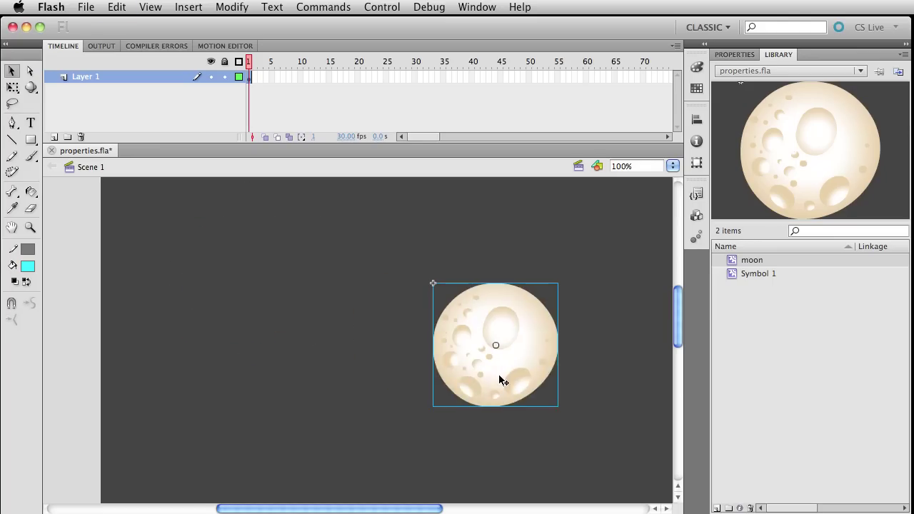
key("super+z")
left_click_drag(306, 307, 263, 290)
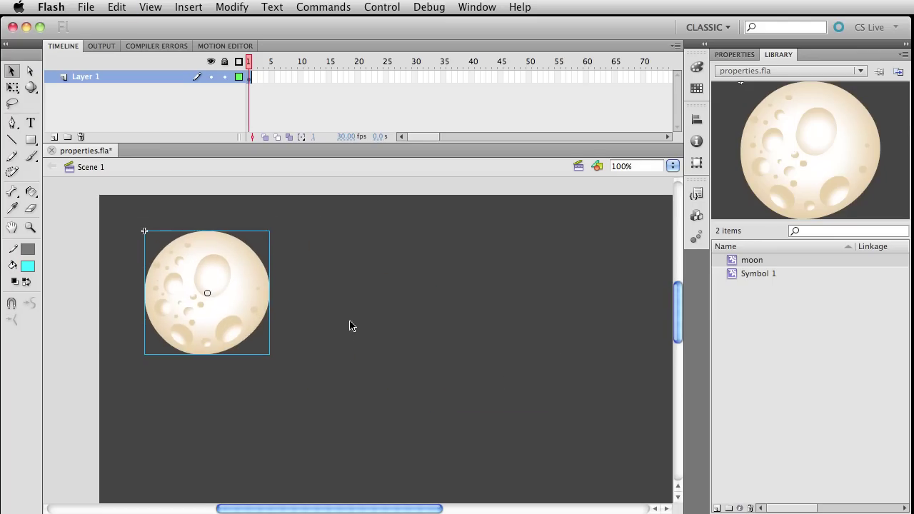
key("super+z")
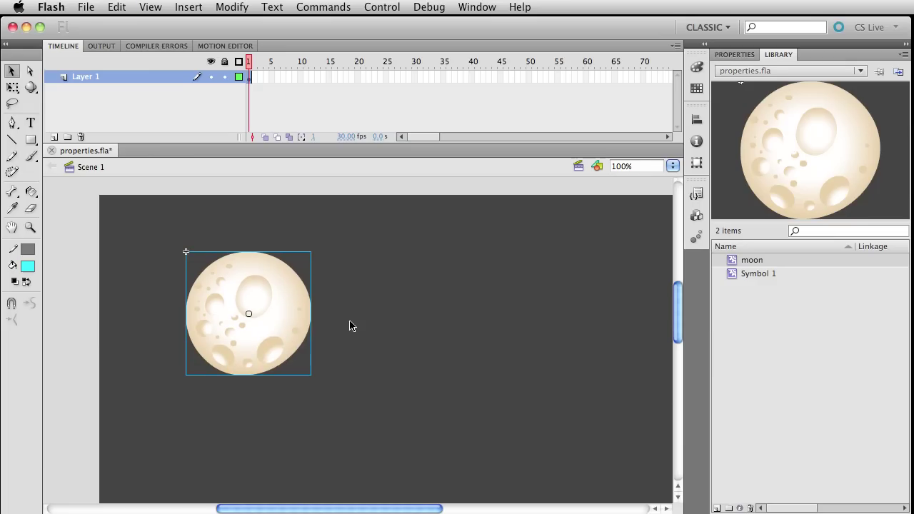
key("super+s")
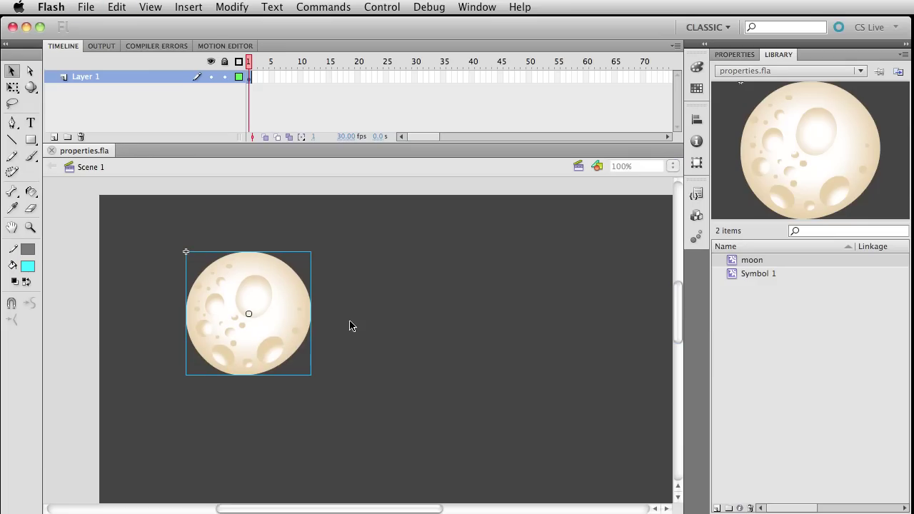
Step: Enter the instance name 'moon' in Properties, drag it to X 0, Y 0, and save
left_click(734, 55)
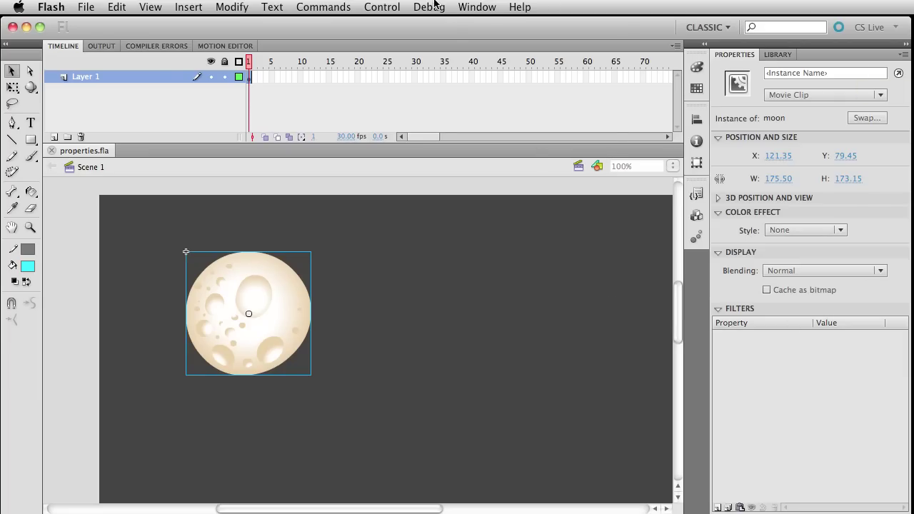
left_click(484, 8)
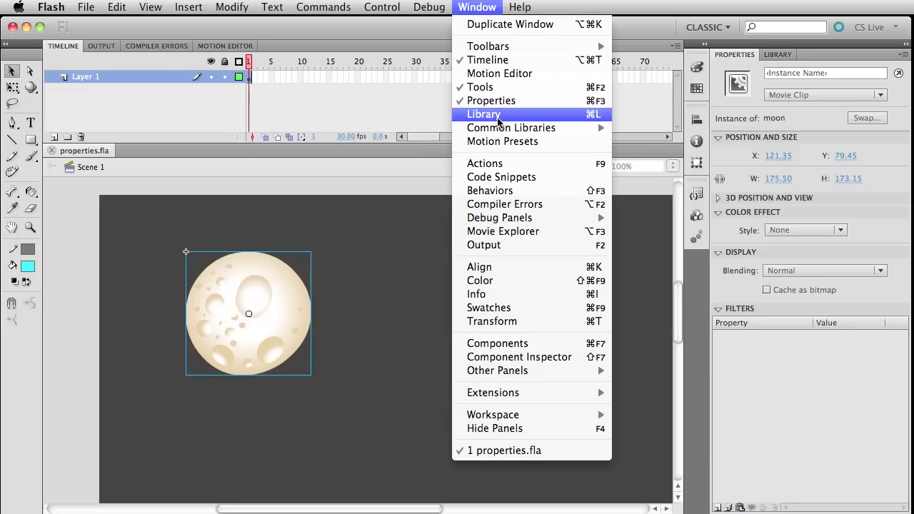
left_click(476, 7)
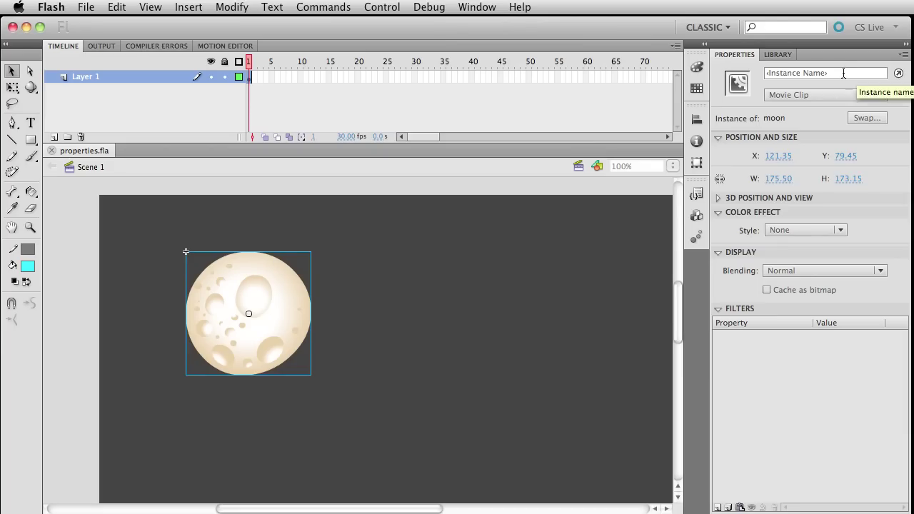
left_click(795, 72)
type("moon")
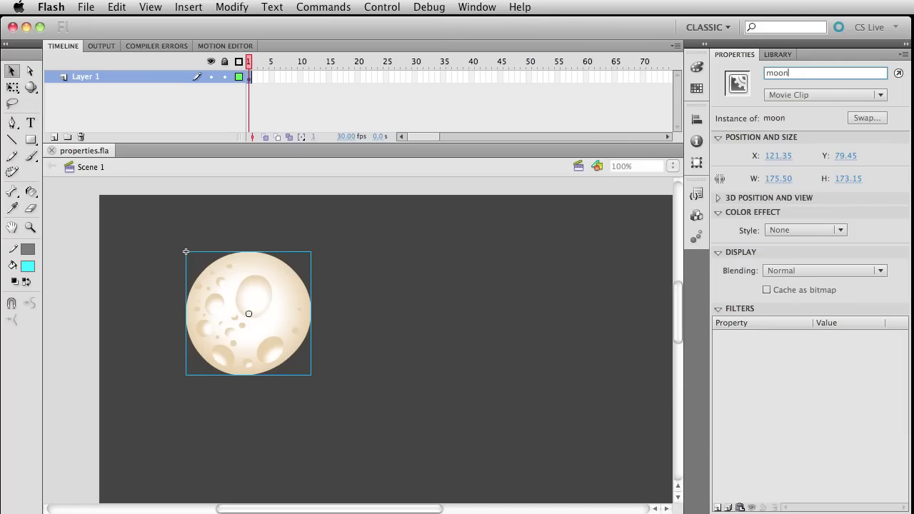
key("Tab")
key("super+s")
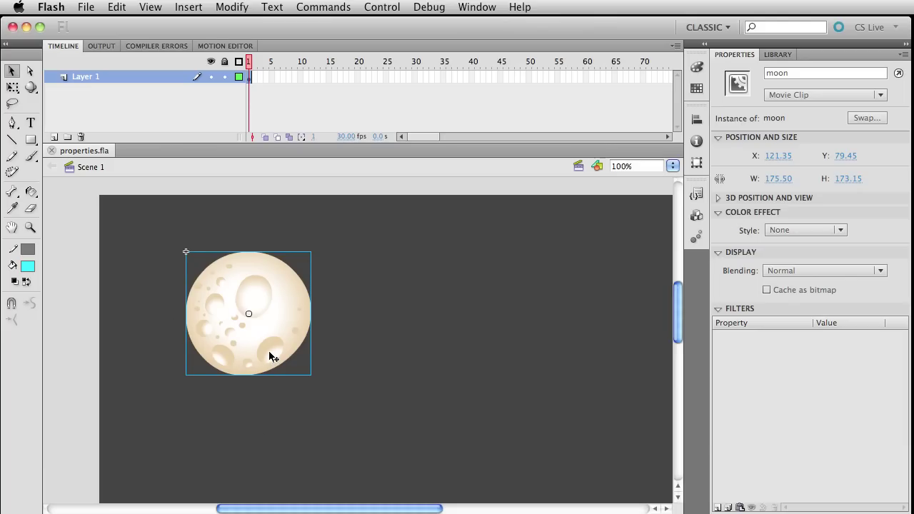
left_click_drag(264, 349, 184, 300)
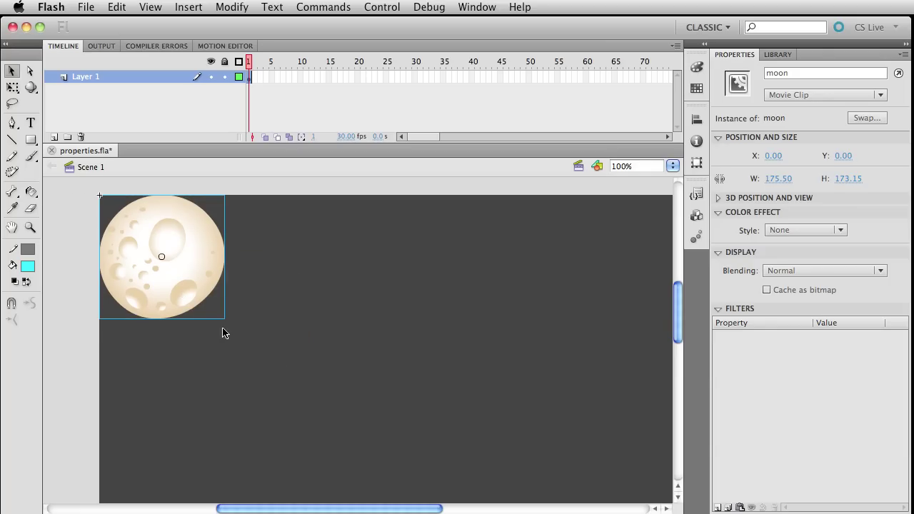
key("super+s")
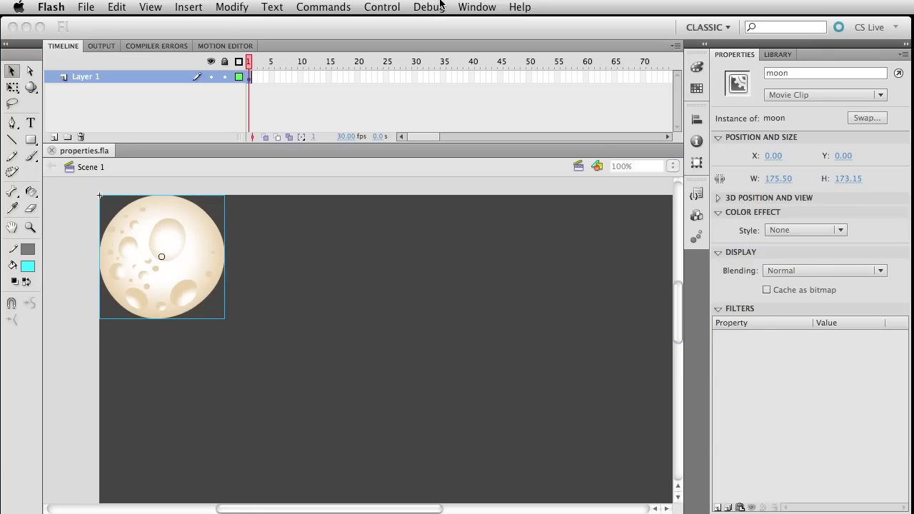
left_click(429, 8)
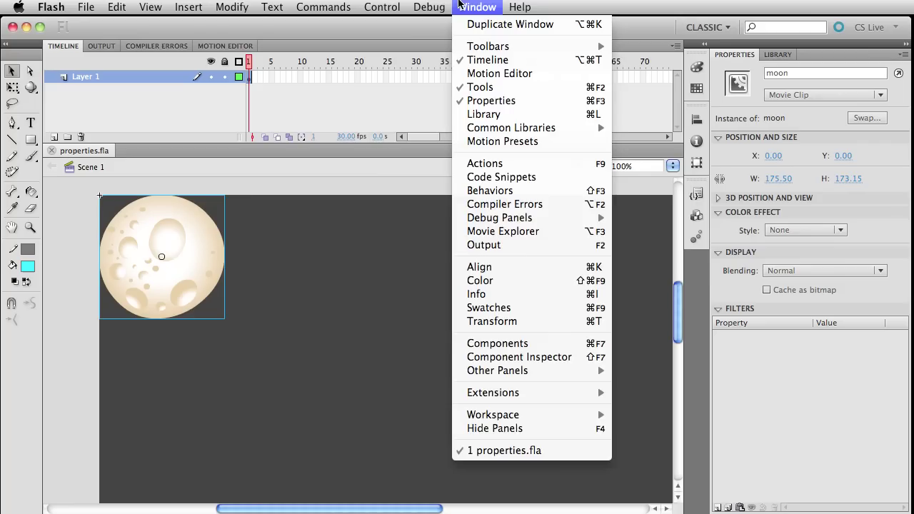
mouse_move(405, 110)
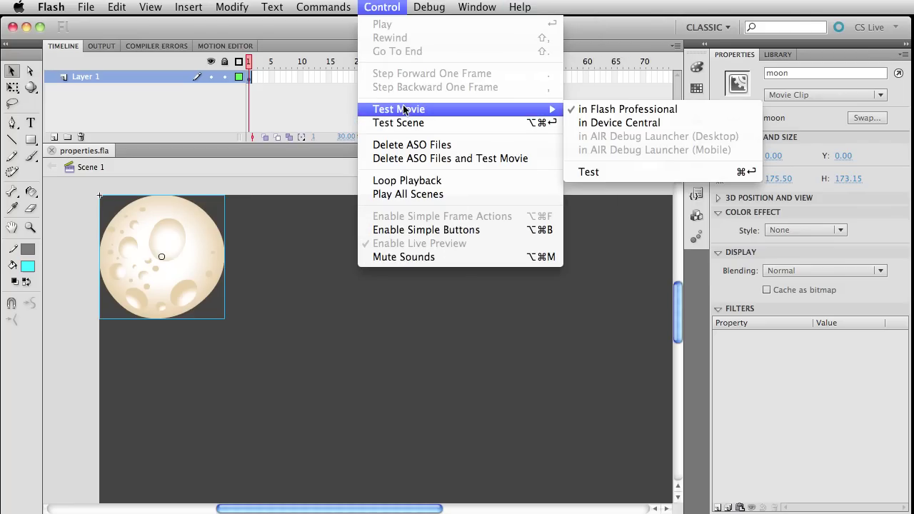
left_click(404, 109)
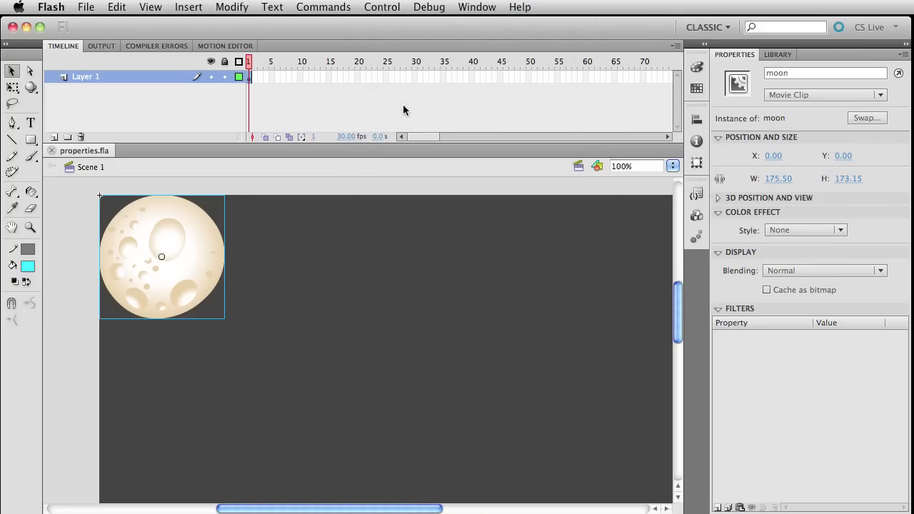
left_click(381, 7)
mouse_move(406, 108)
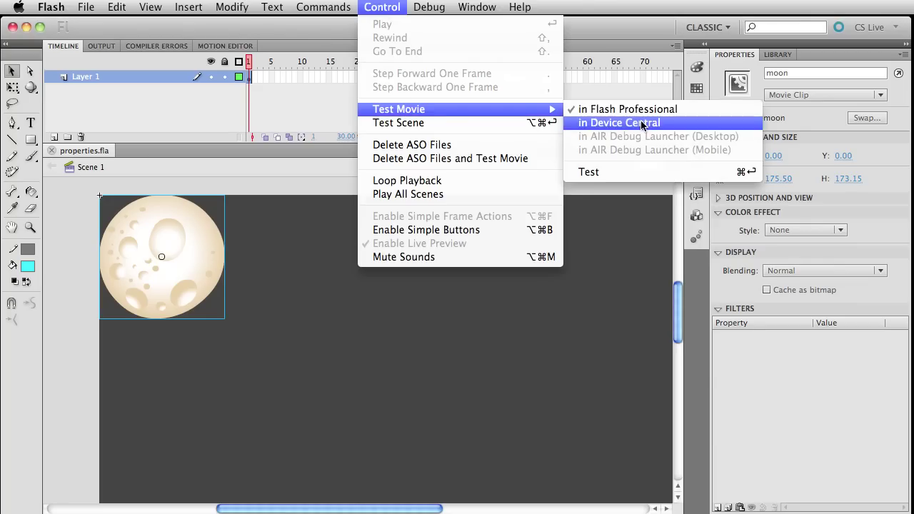
left_click(637, 170)
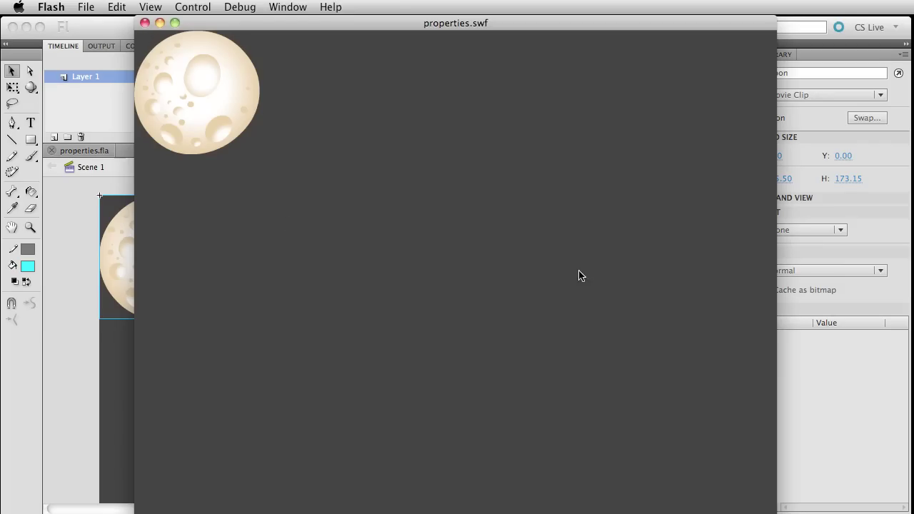
left_click(144, 24)
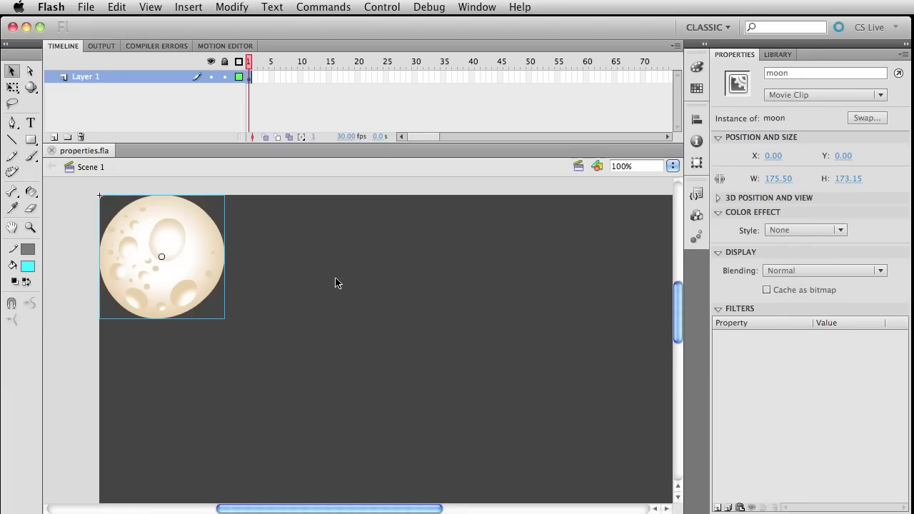
left_click(342, 383)
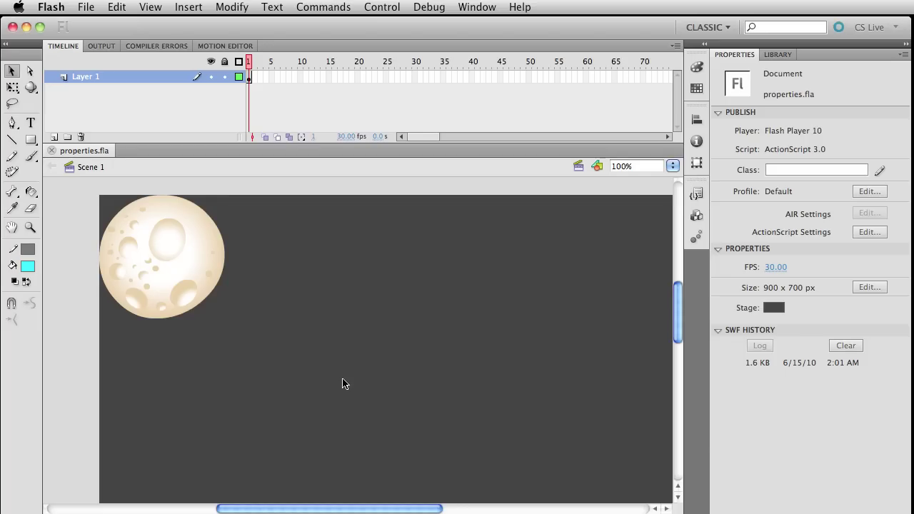
left_click(349, 6)
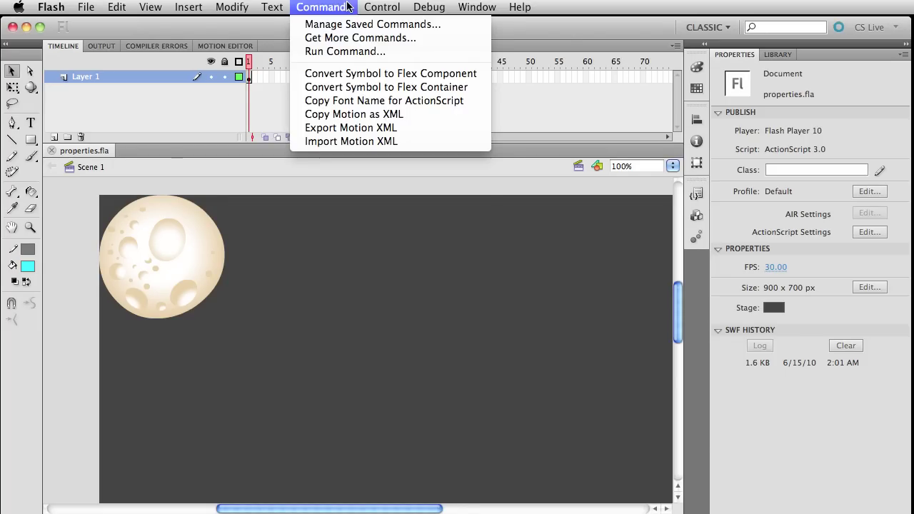
mouse_move(381, 6)
mouse_move(441, 110)
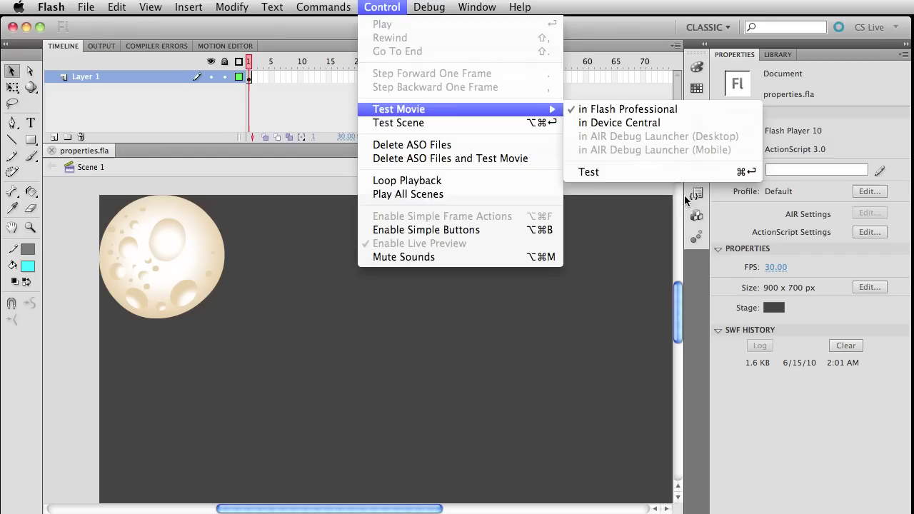
left_click(505, 381)
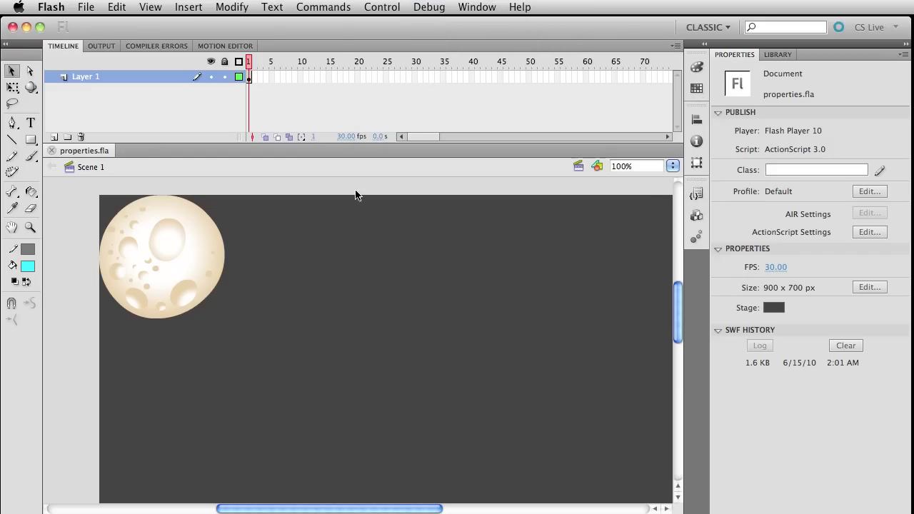
Step: Add a new layer above Layer 1 and rename it Actionscript
left_click(53, 137)
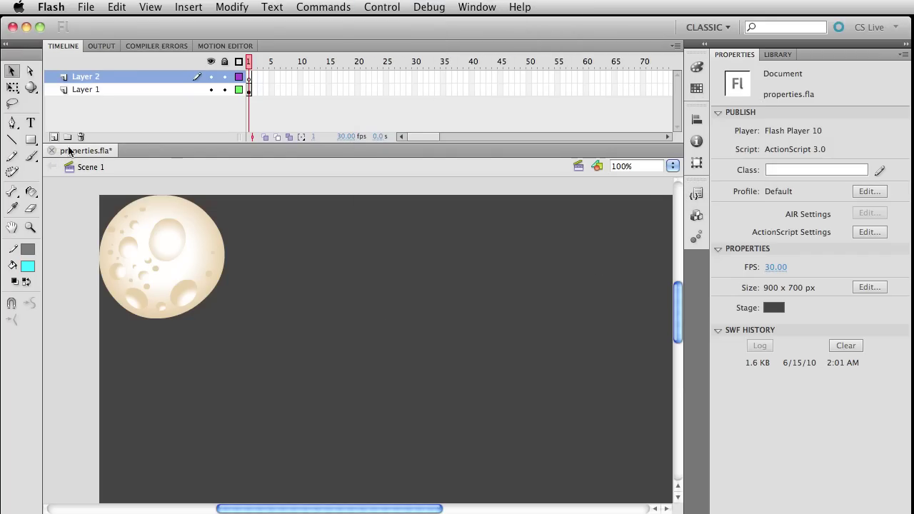
double_click(112, 75)
type("Actionsc")
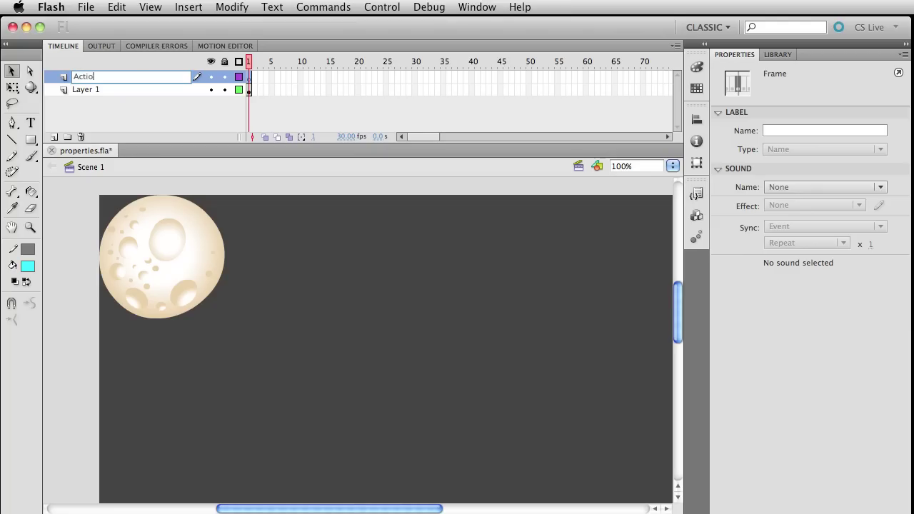
type("ript\\")
key("BackSpace")
key("Return")
Step: Open the Actions panel for frame 1 of the Actionscript layer and dock it beside the timeline
left_click(247, 79)
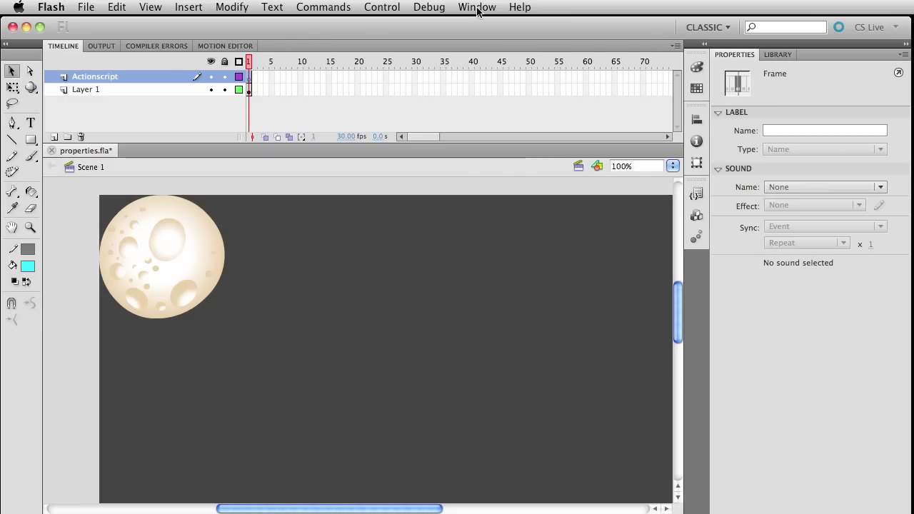
left_click(476, 9)
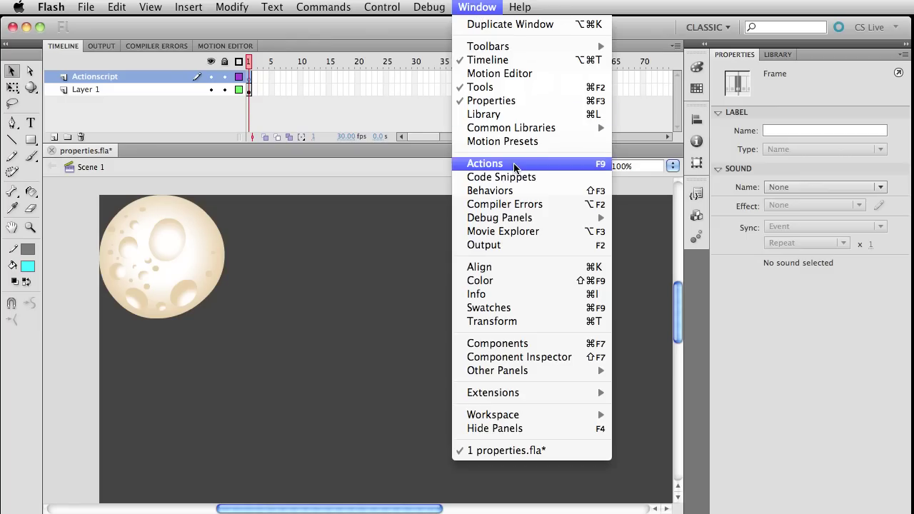
left_click(485, 164)
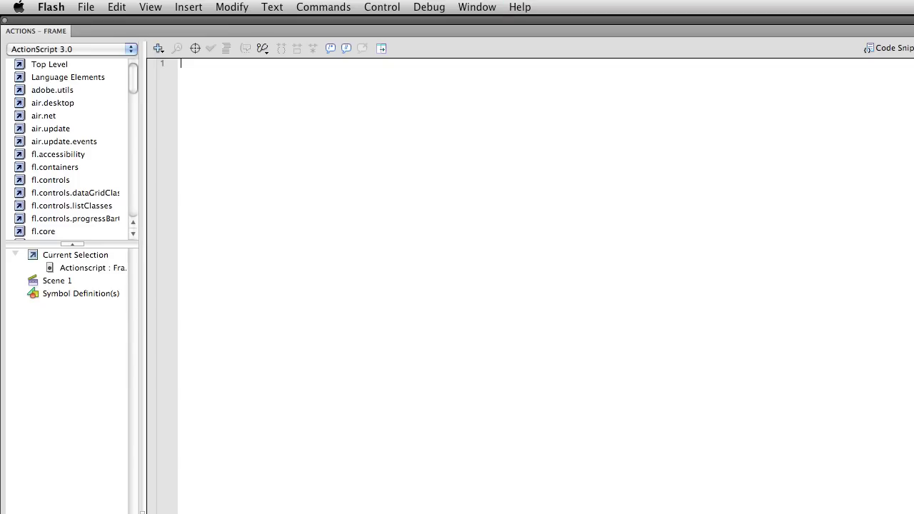
left_click_drag(912, 512, 610, 485)
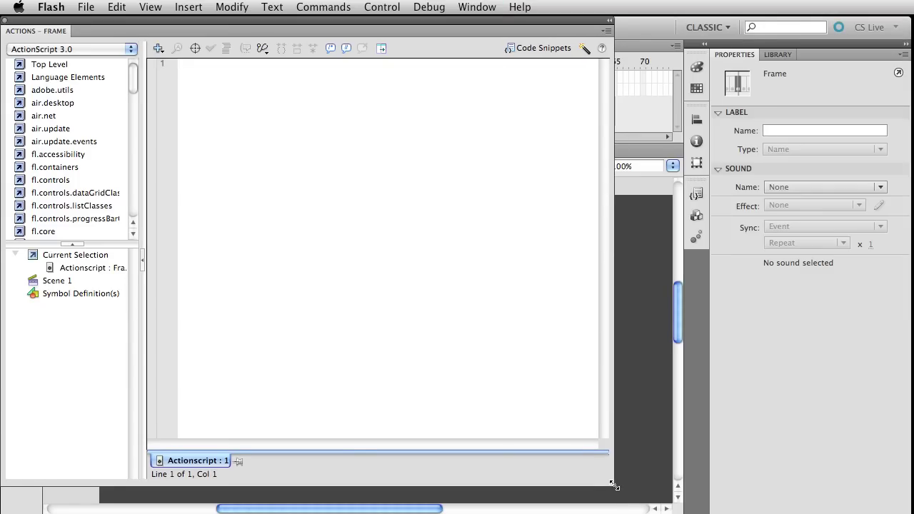
left_click_drag(204, 24, 482, 49)
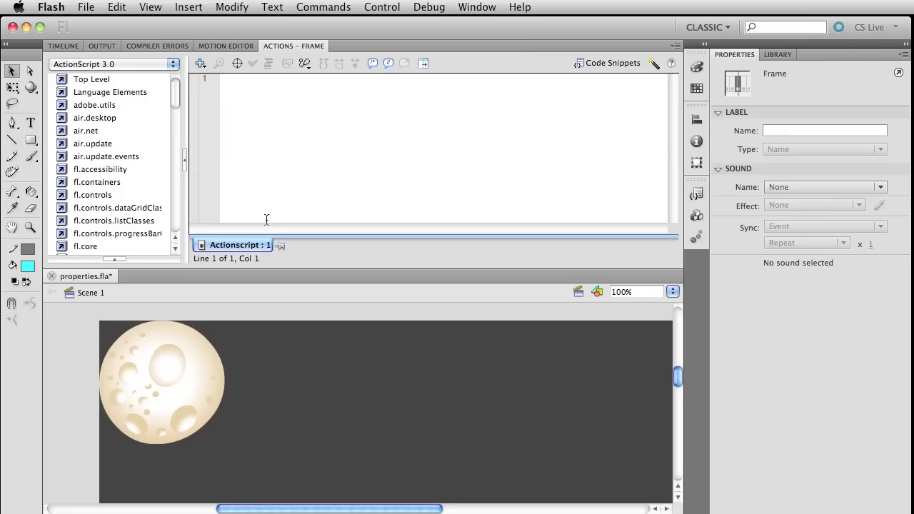
Step: Write moon.x = 350; and moon.y = 350; in the frame script and save properties.fla
left_click(253, 104)
type("moon.")
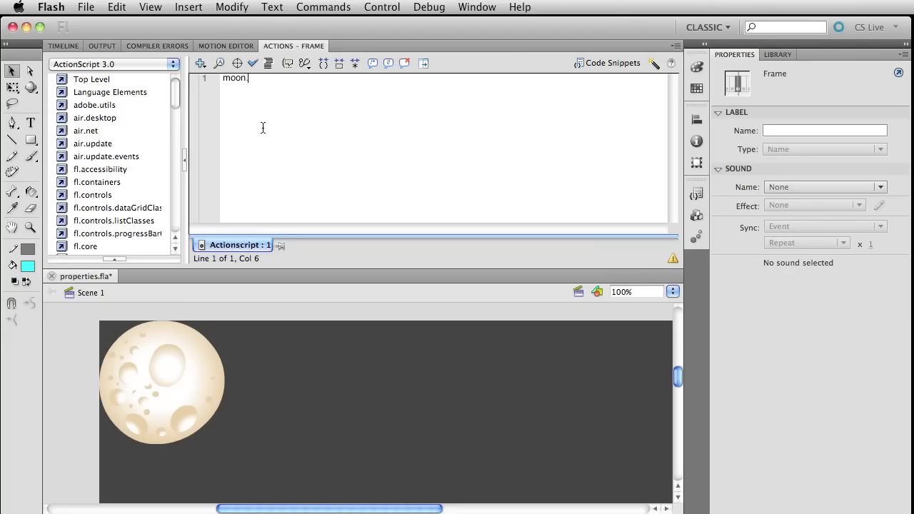
type("x = 350;")
key("Return")
type("moon.y =  350;")
key("super+s")
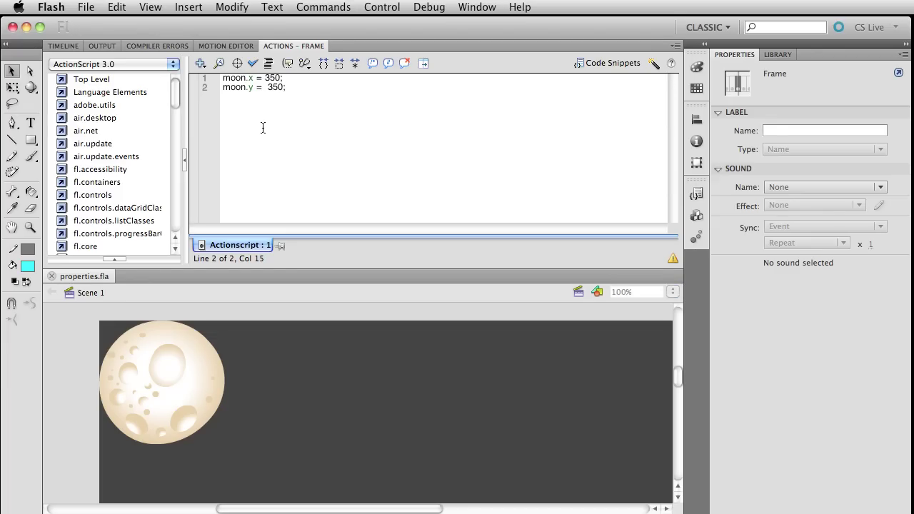
Step: Preview the moon at 350, 350, then change line 2 to moon.y = moon.x and retest
key("super+Return")
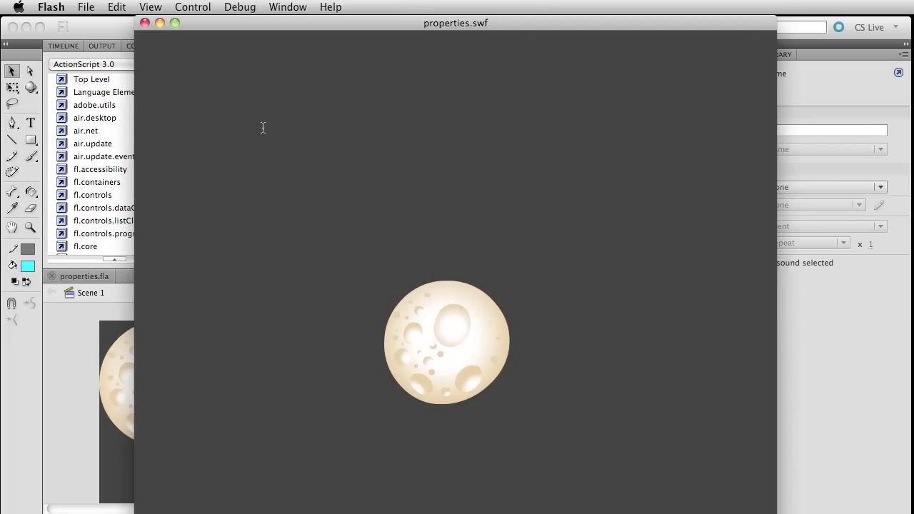
key("super+w")
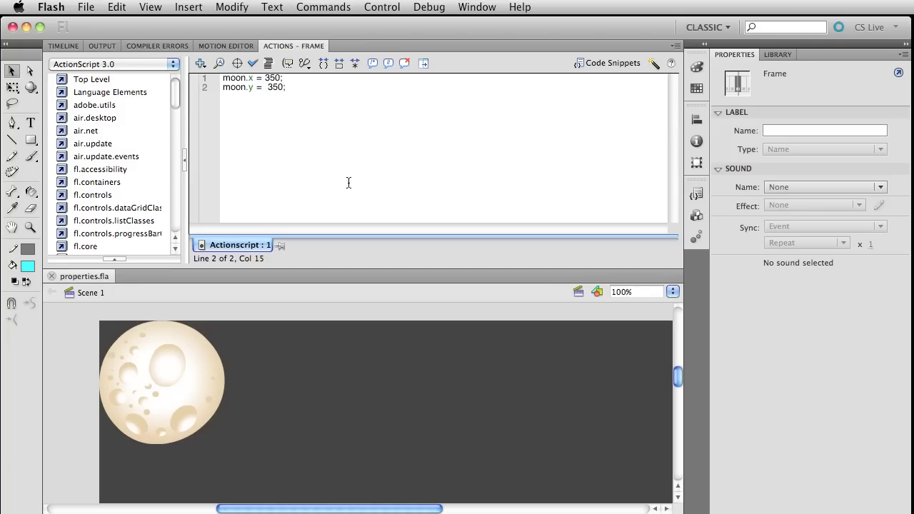
left_click_drag(256, 78, 223, 78)
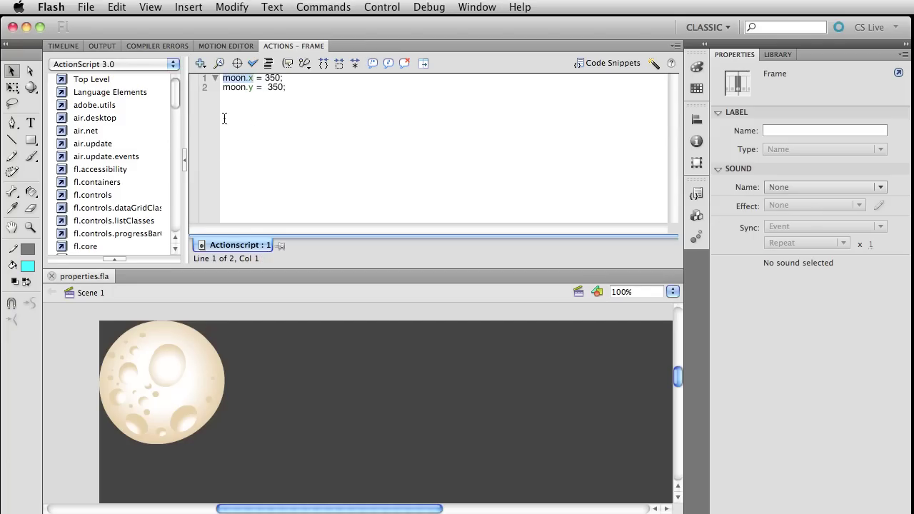
left_click(268, 87)
double_click(271, 87)
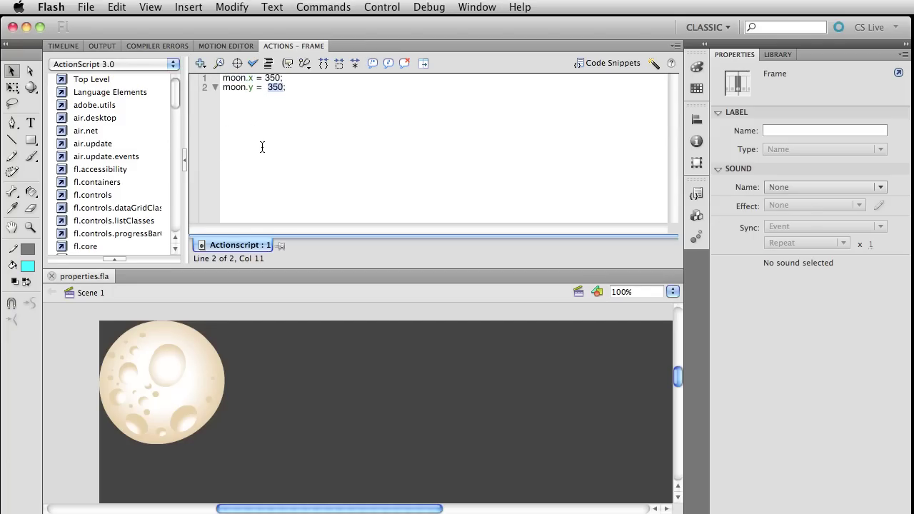
type("moon.x")
key("super+Return")
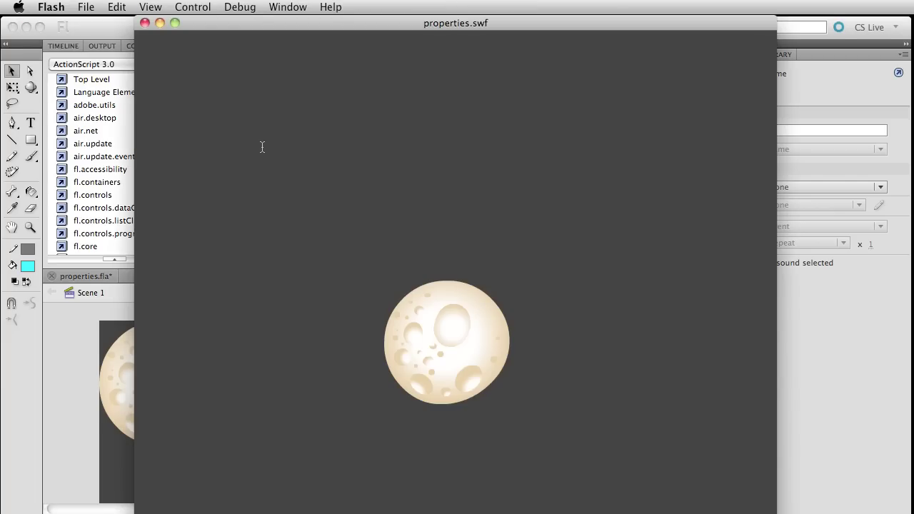
key("super+w")
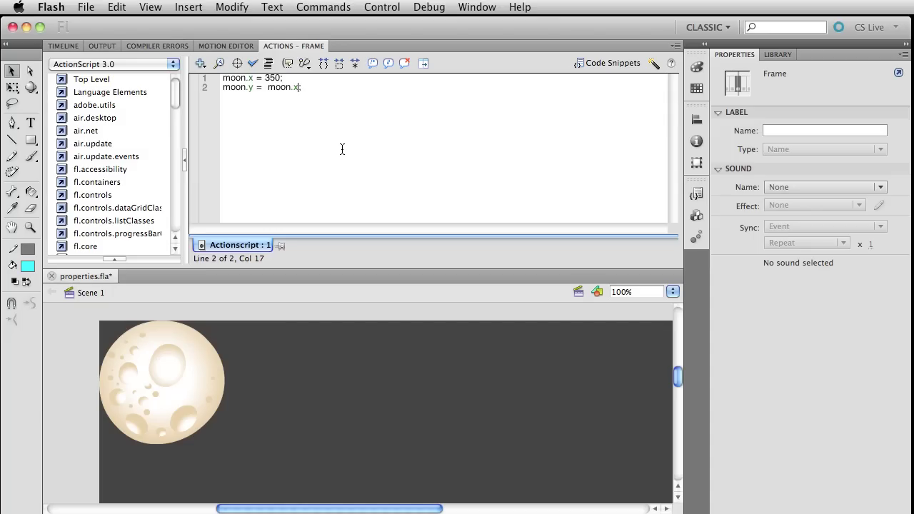
Step: Append + 100 to moon.x on line 2, save, and preview the offset moon
type("+ 100")
key("super+s")
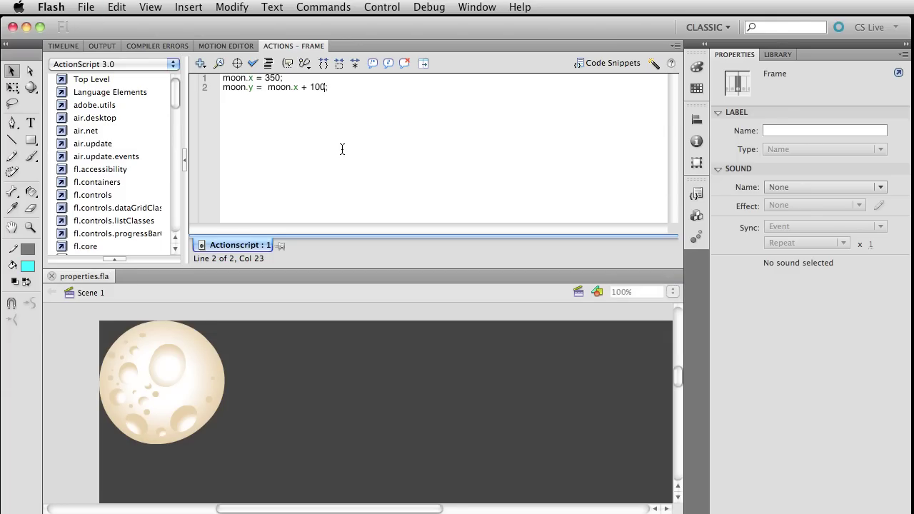
key("super+Return")
key("super+w")
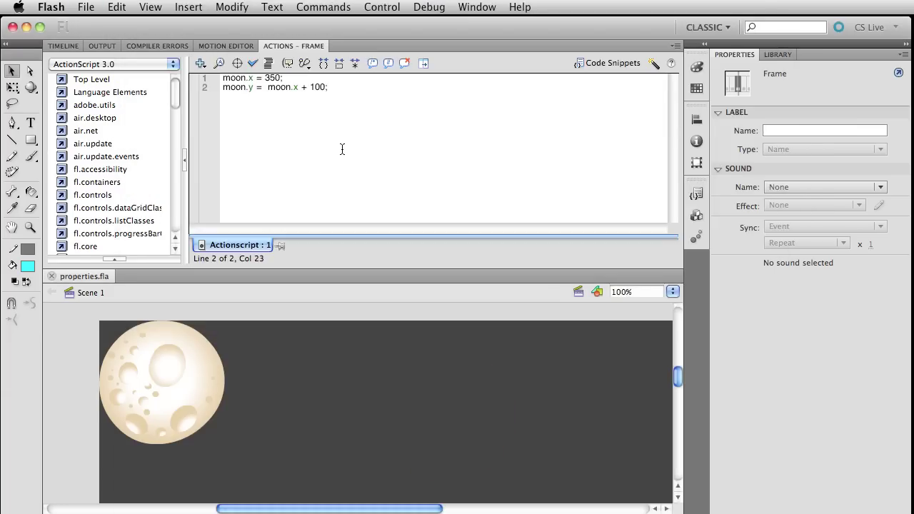
Step: Replace the plus sign on line 2 with / and preview the result
left_click(319, 88)
double_click(314, 88)
key("Left")
key("Left")
key("BackSpace")
type("/")
key("super+Return")
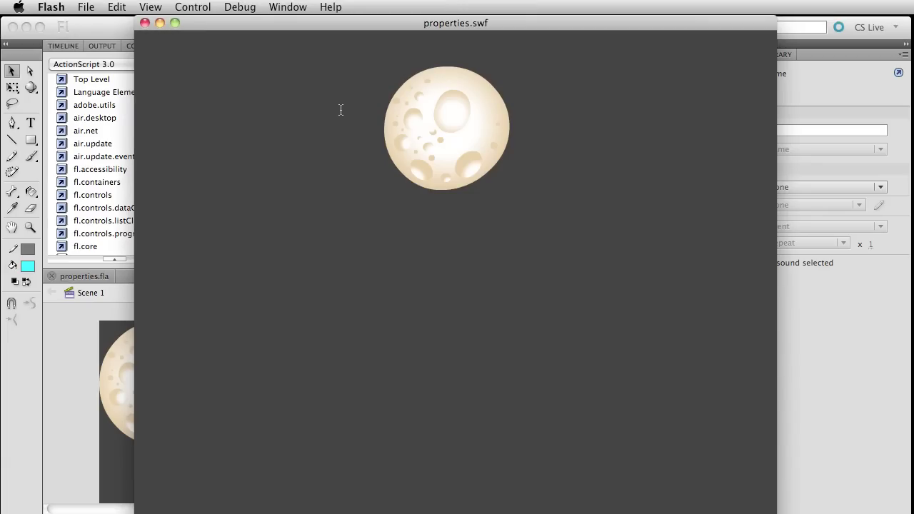
key("super+w")
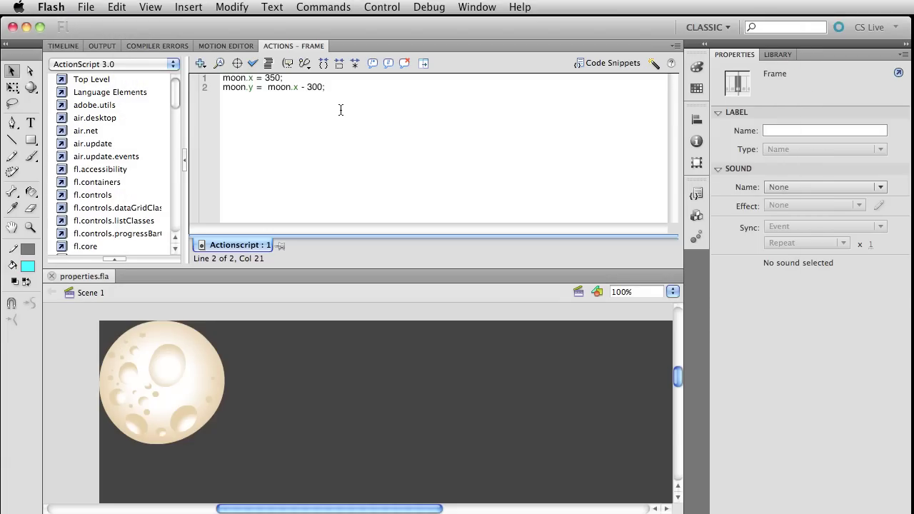
Step: Add an empty line 3 and change line 2's operator to *, giving moon.x * 300
key("Return")
left_click(303, 88)
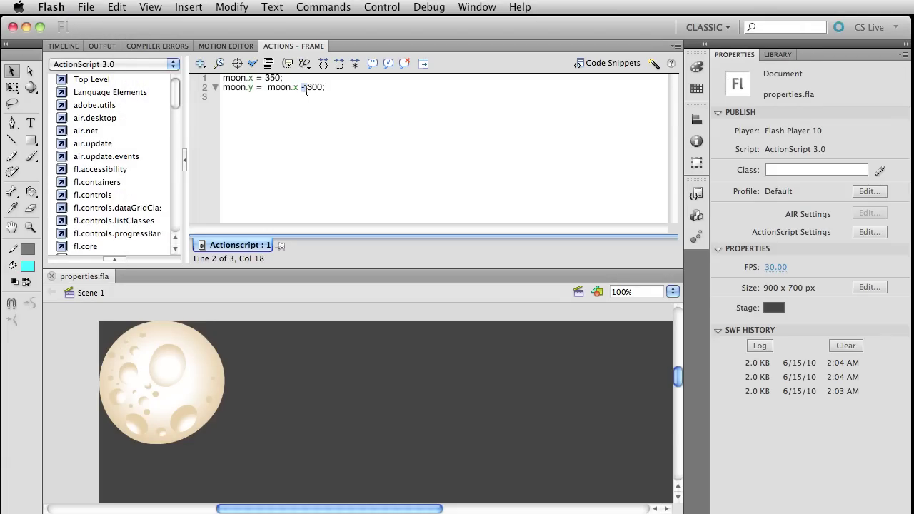
type("*")
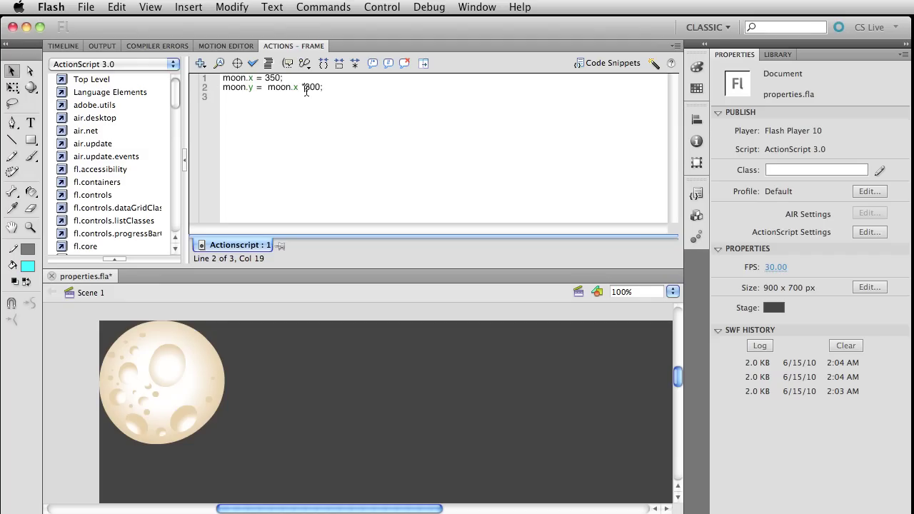